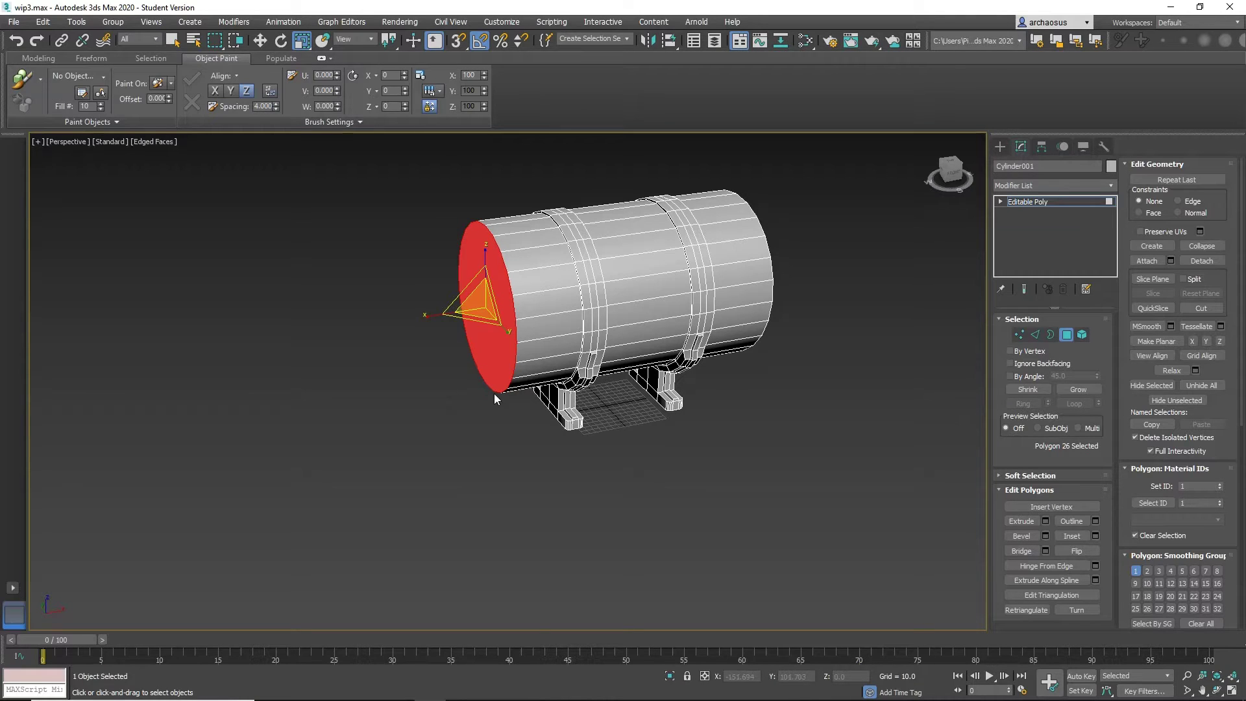
# Add the opposite flat end polygon of the tank cylinder to the selection alongside the already selected end cap.
pyautogui.keyDown('alt'); pyautogui.moveTo(493, 393); pyautogui.dragTo(488, 413, button='middle'); pyautogui.keyUp('alt')
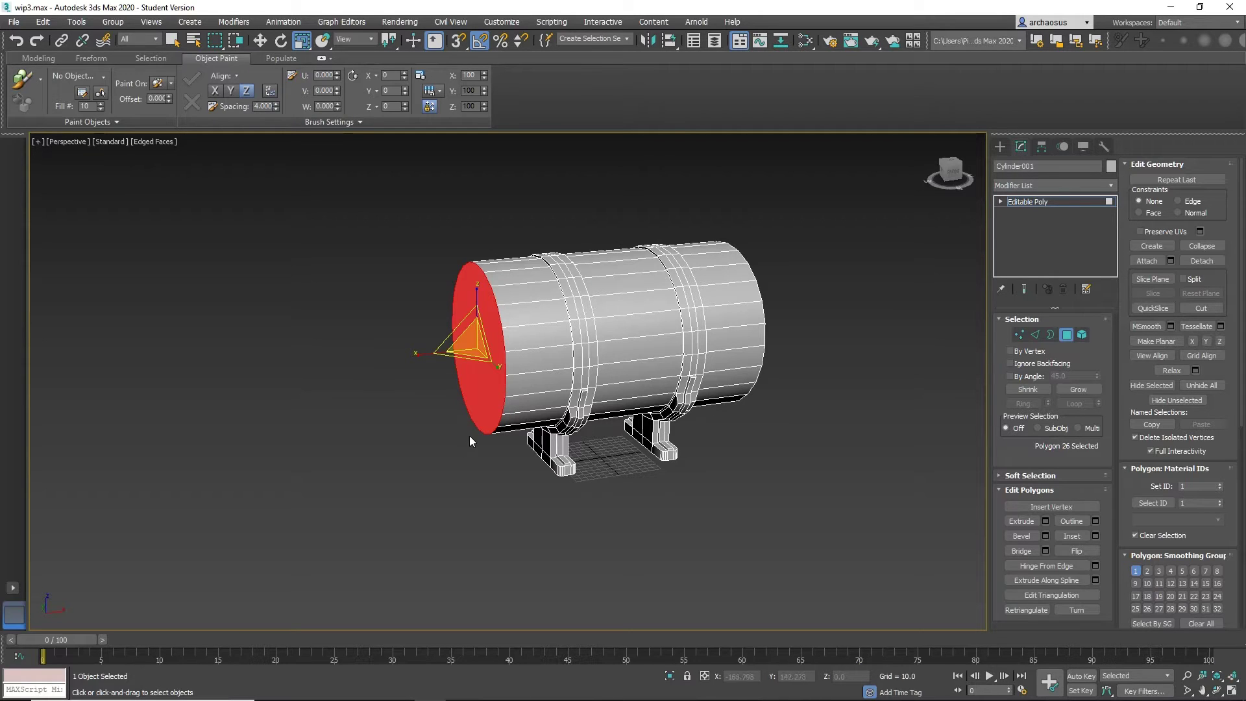
pyautogui.keyDown('alt'); pyautogui.moveTo(473, 439); pyautogui.dragTo(545, 449, button='middle'); pyautogui.keyUp('alt')
pyautogui.hotkey('shift', 'z')
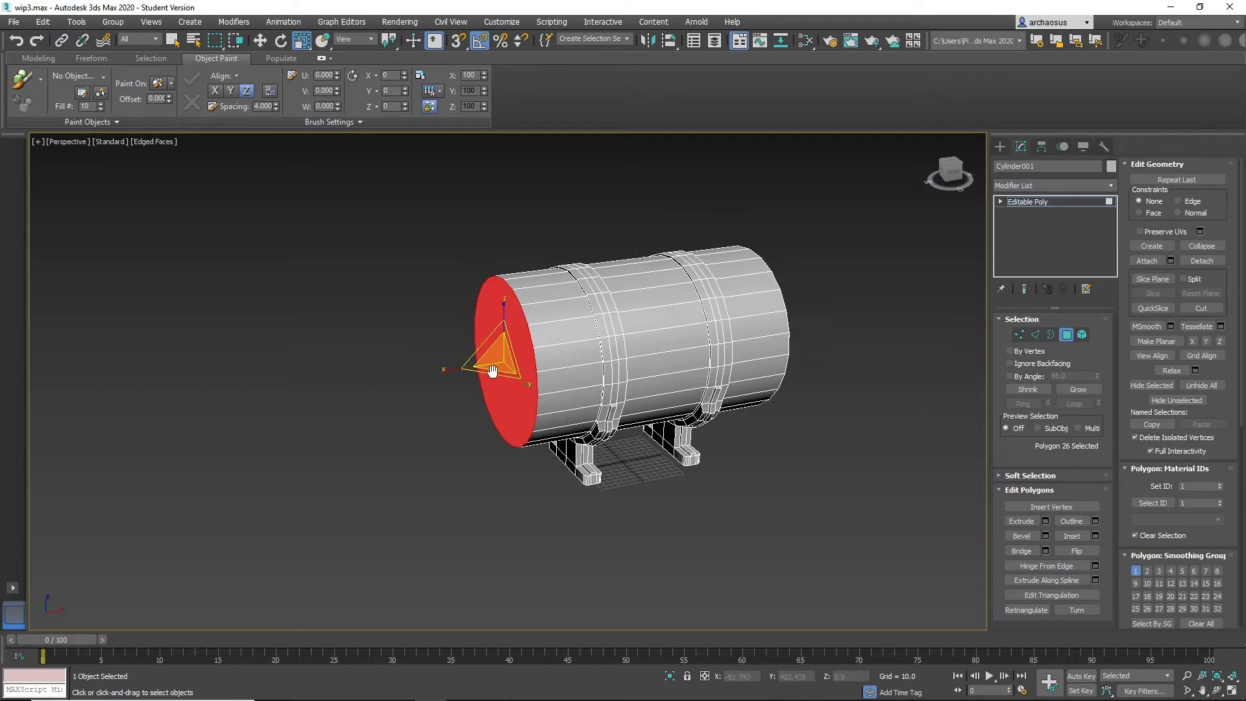
pyautogui.moveTo(482, 368); pyautogui.dragTo(495, 396, button='middle')
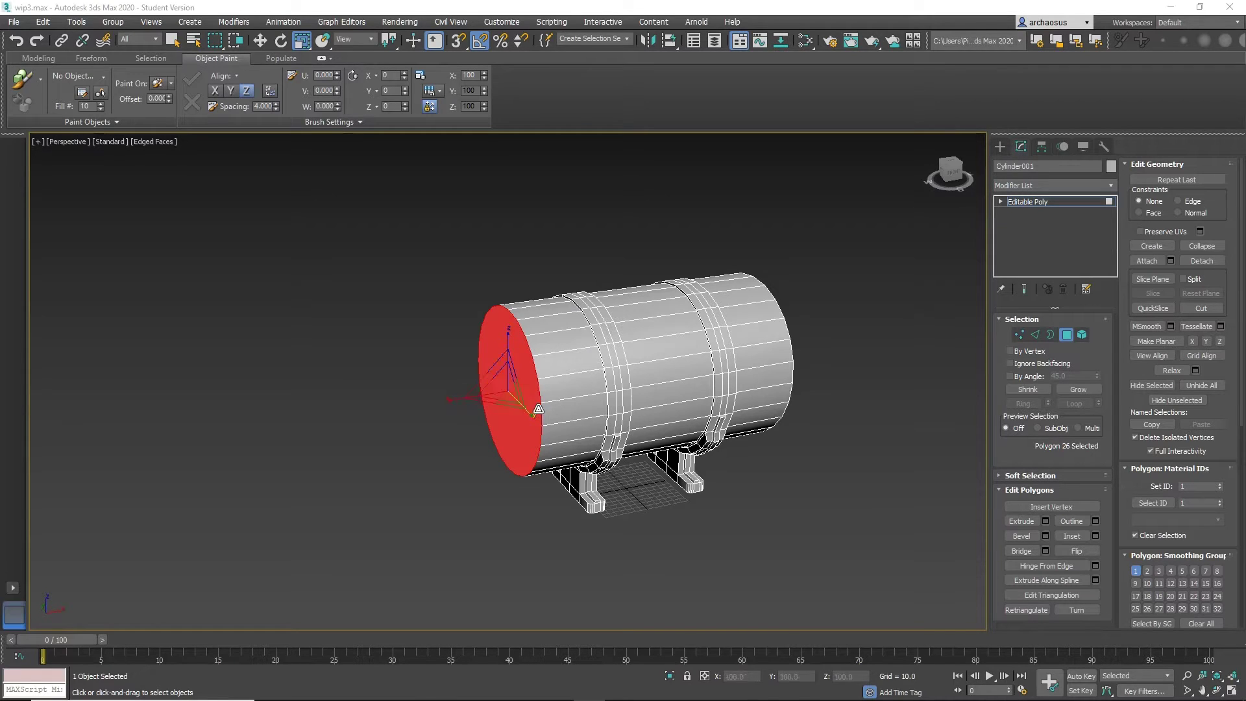
pyautogui.keyDown('alt'); pyautogui.moveTo(538, 409); pyautogui.dragTo(577, 379, button='middle'); pyautogui.keyUp('alt')
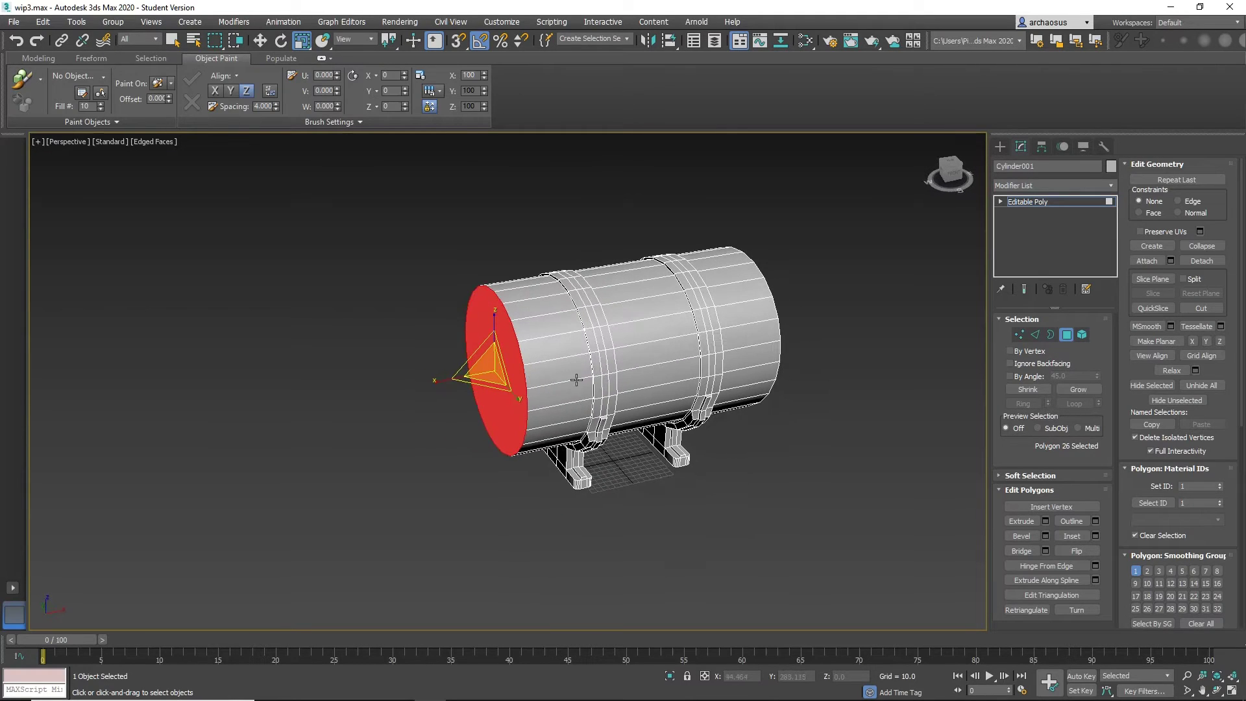
pyautogui.keyDown('alt'); pyautogui.moveTo(691, 394); pyautogui.dragTo(614, 331, button='middle'); pyautogui.keyUp('alt')
pyautogui.click(726, 433)
pyautogui.scroll(3, 614, 325)
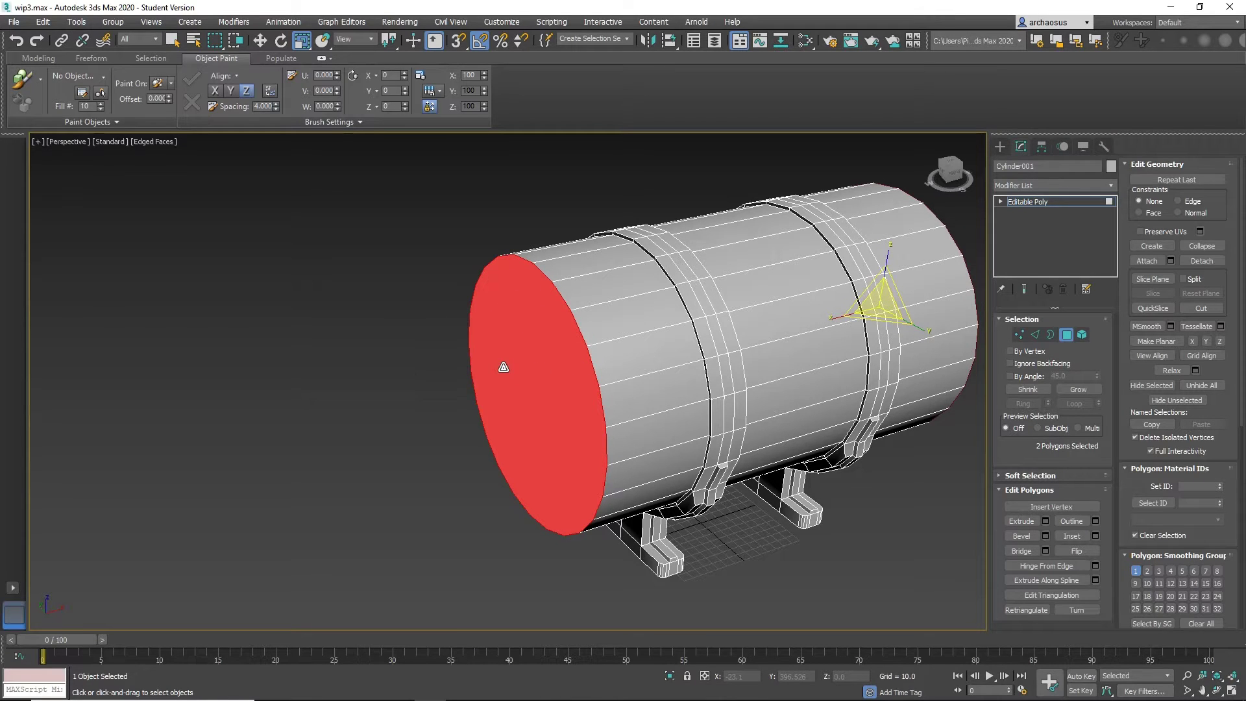
pyautogui.keyDown('alt'); pyautogui.moveTo(636, 410); pyautogui.dragTo(620, 373, button='middle'); pyautogui.keyUp('alt')
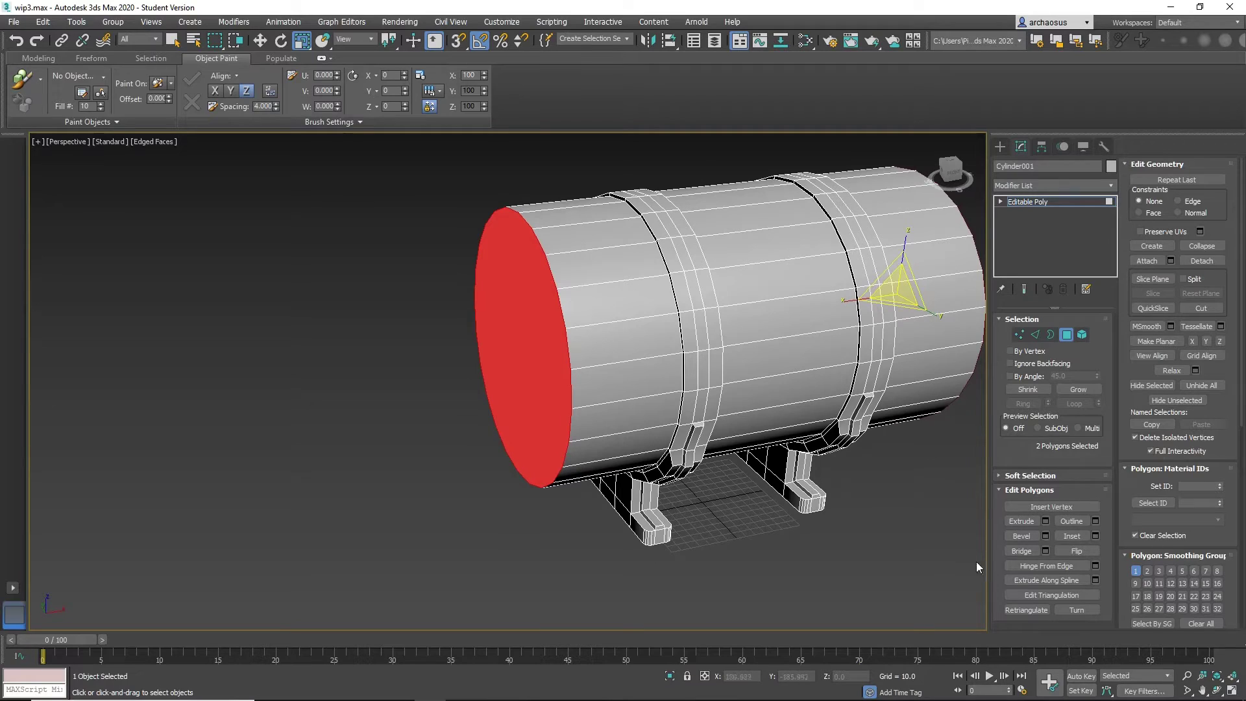
# Bevel both end caps outward in several progressively narrower stages to form rounded domes, and clear the polygon selection.
pyautogui.click(1016, 539)
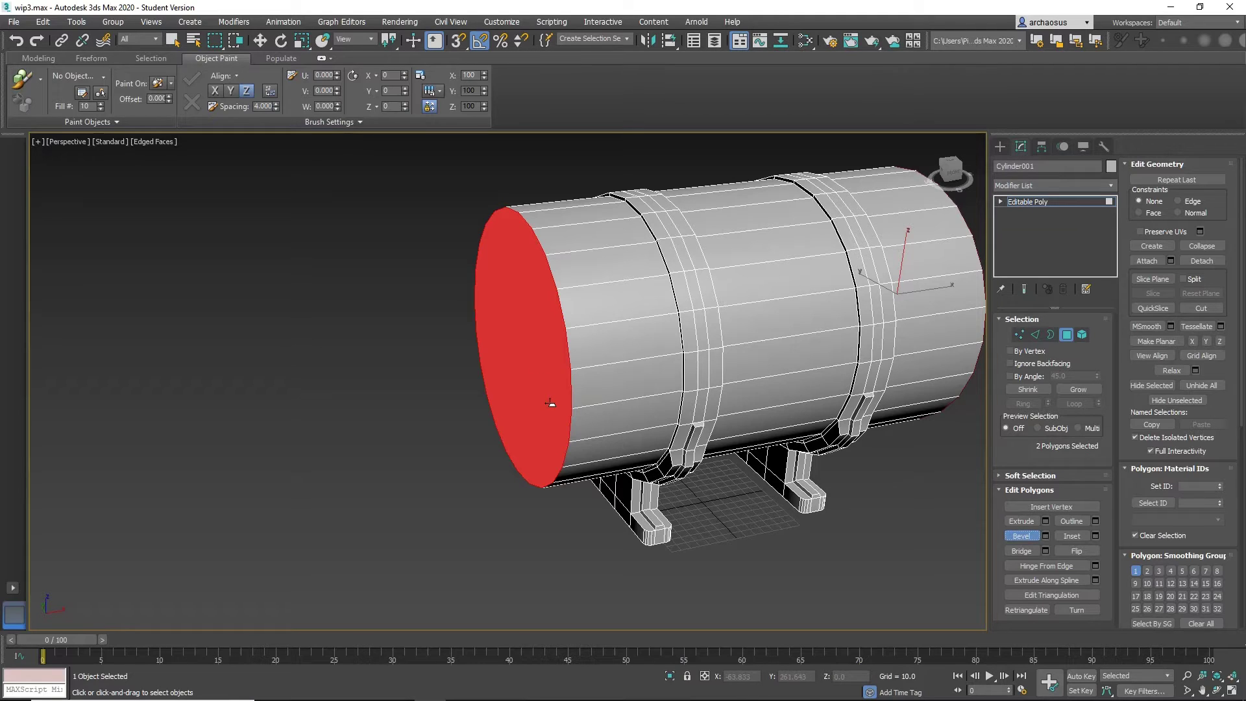
pyautogui.moveTo(550, 403); pyautogui.dragTo(437, 125)
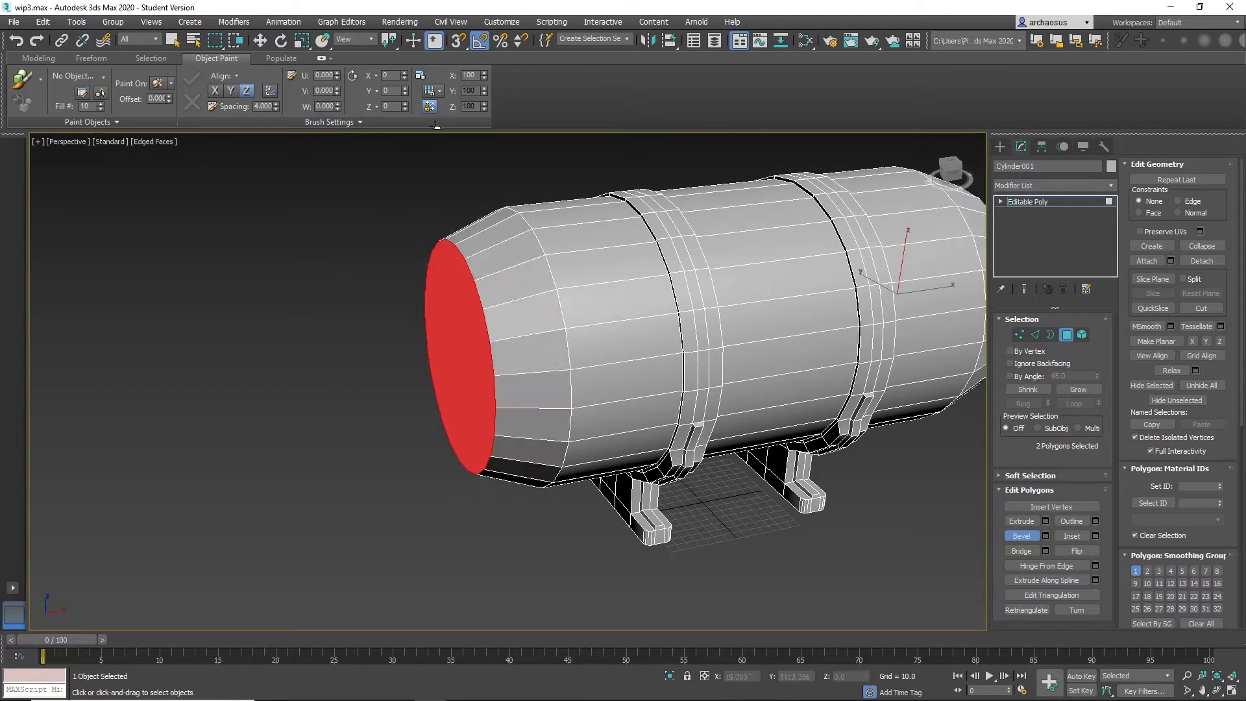
pyautogui.rightClick(406, 429)
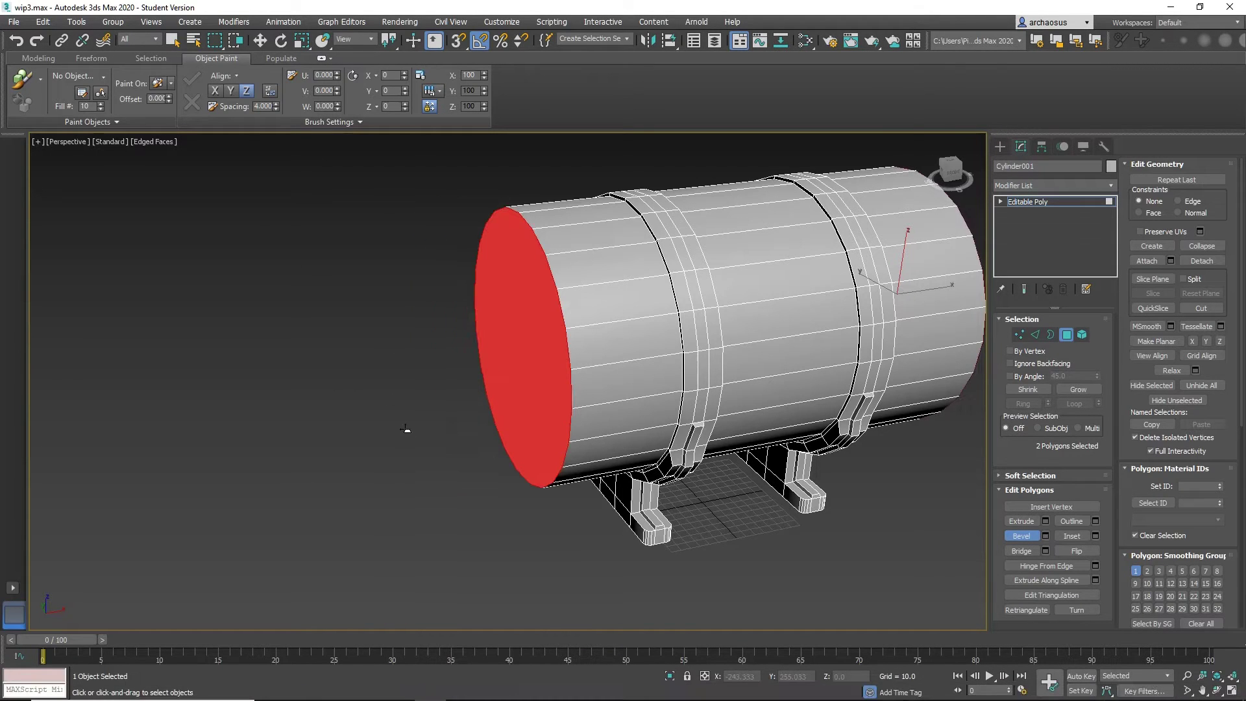
pyautogui.scroll(-5, 460, 425)
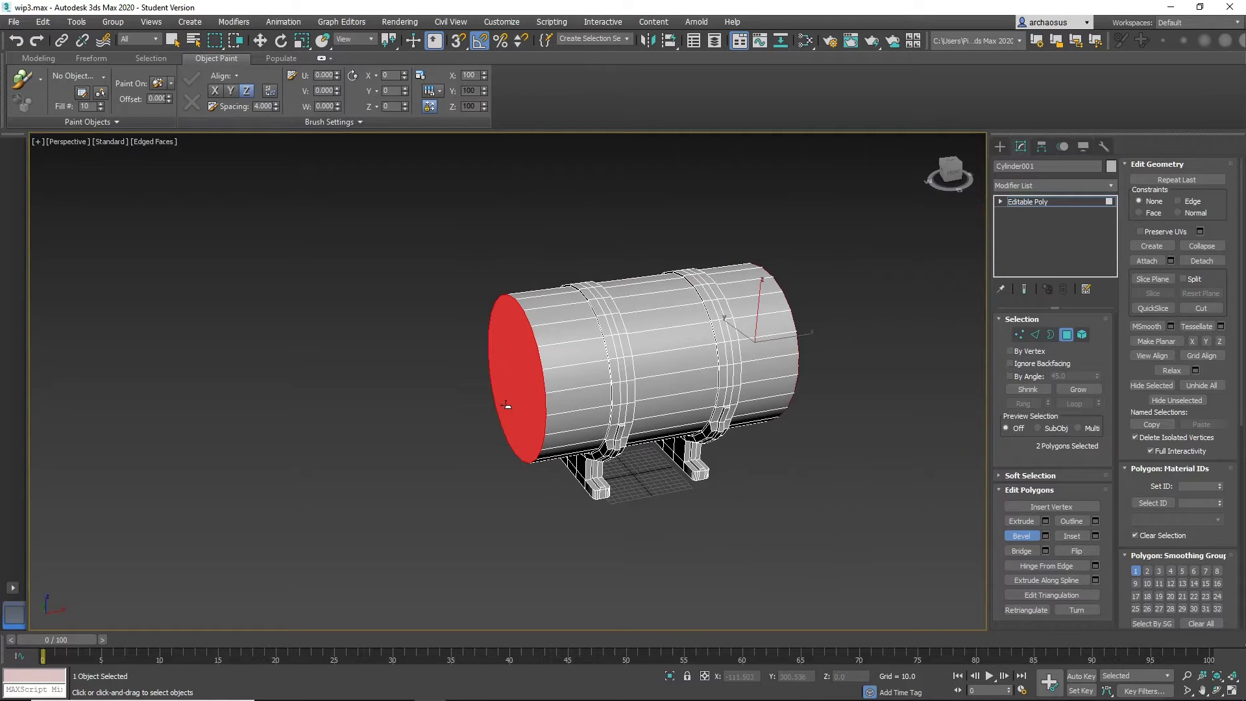
pyautogui.moveTo(504, 404); pyautogui.dragTo(580, 176, button='middle')
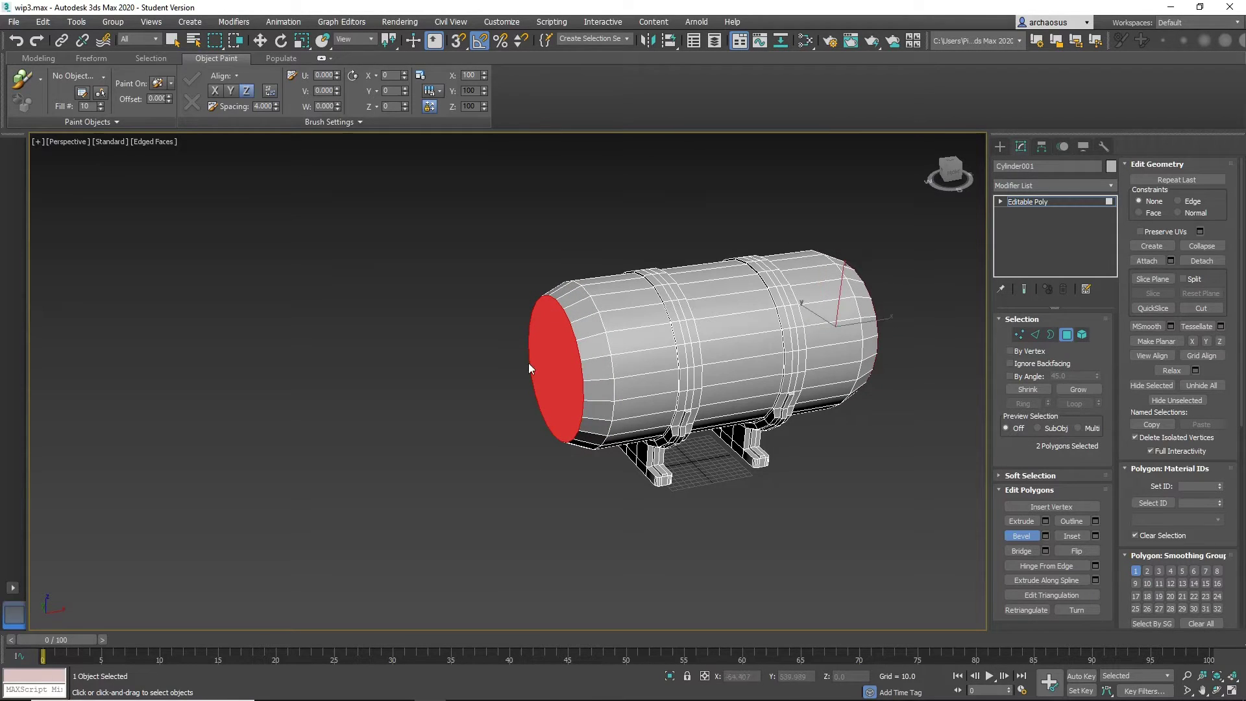
pyautogui.moveTo(558, 397); pyautogui.dragTo(565, 261)
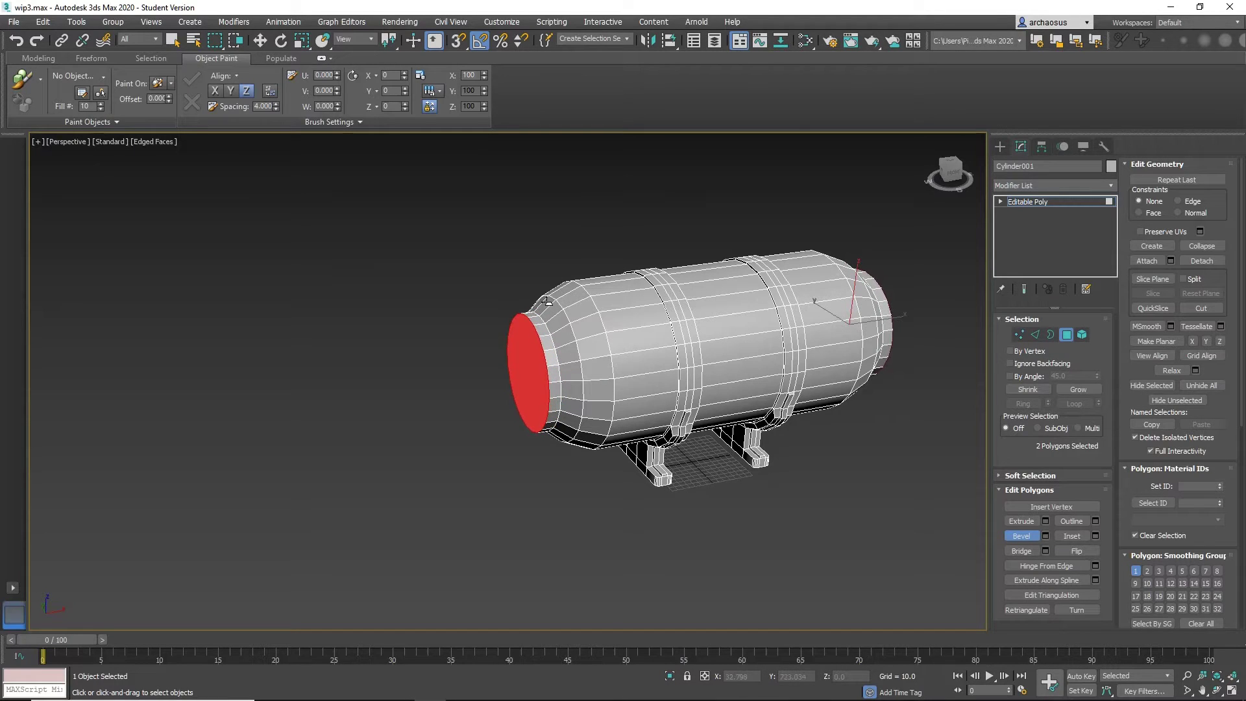
pyautogui.click(552, 497)
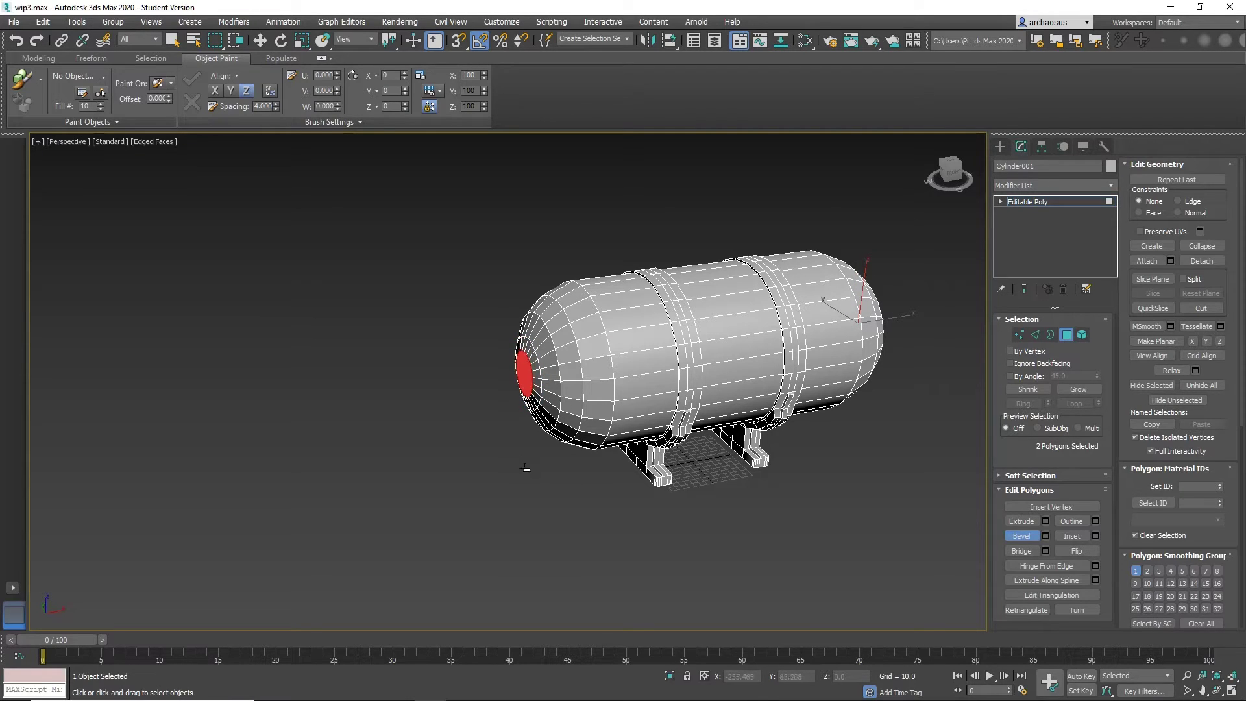
pyautogui.click(541, 521)
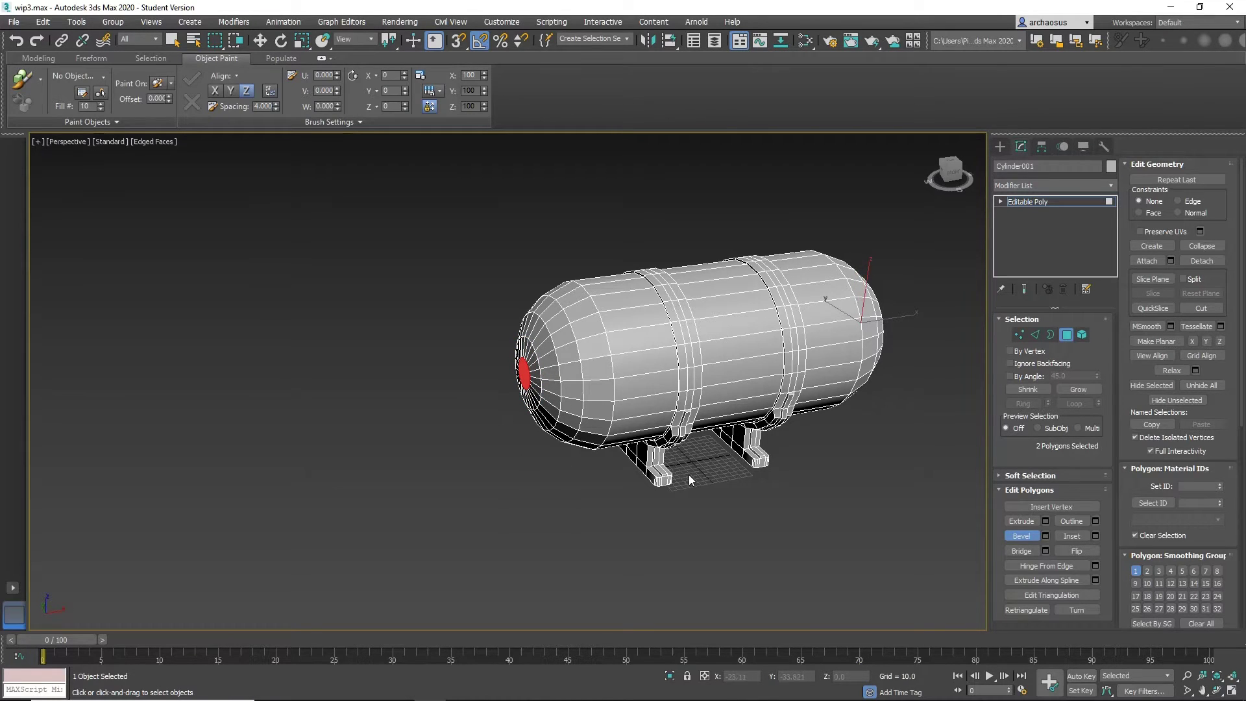
pyautogui.keyDown('alt'); pyautogui.moveTo(688, 474); pyautogui.dragTo(566, 389, button='middle'); pyautogui.keyUp('alt')
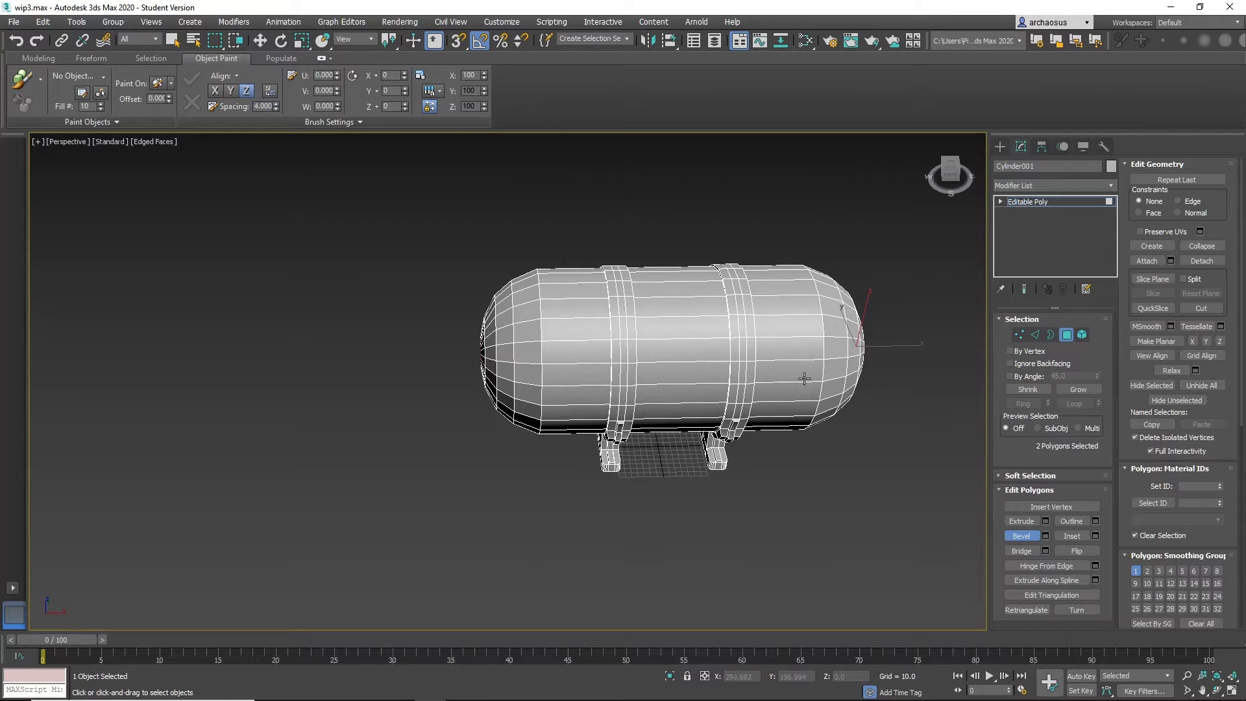
pyautogui.keyDown('alt'); pyautogui.moveTo(804, 378); pyautogui.dragTo(598, 385, button='middle'); pyautogui.keyUp('alt')
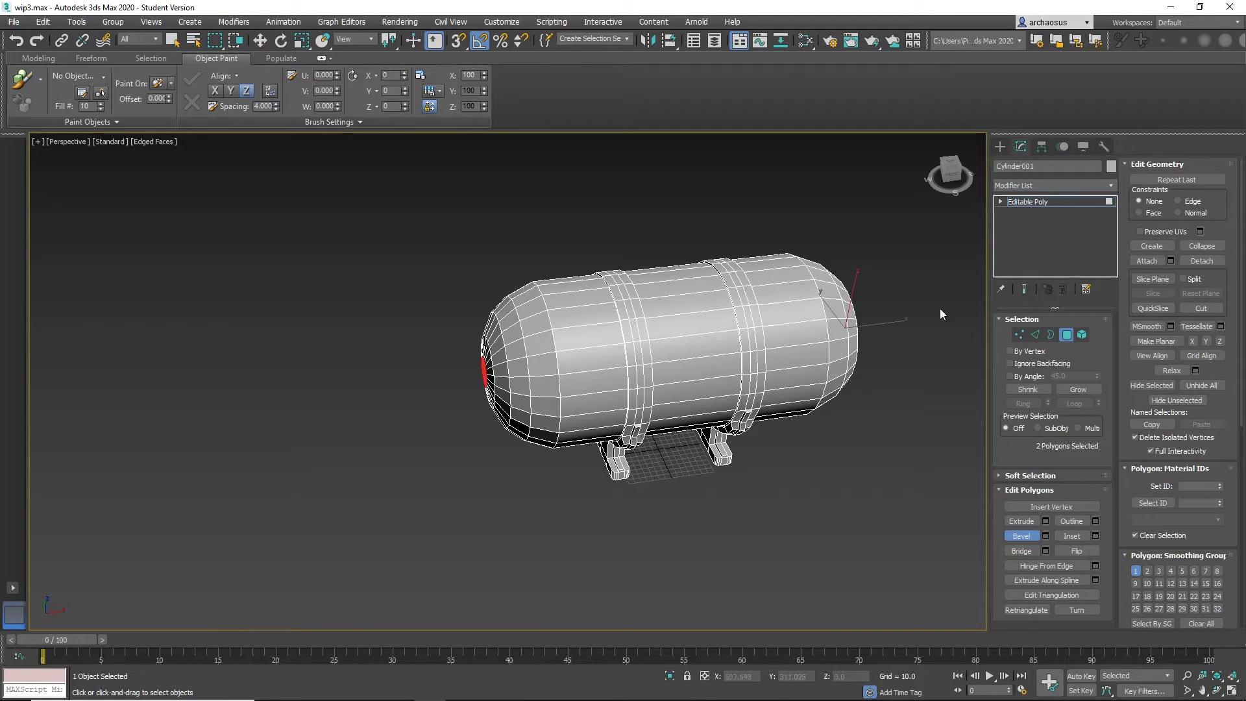
pyautogui.press('r')
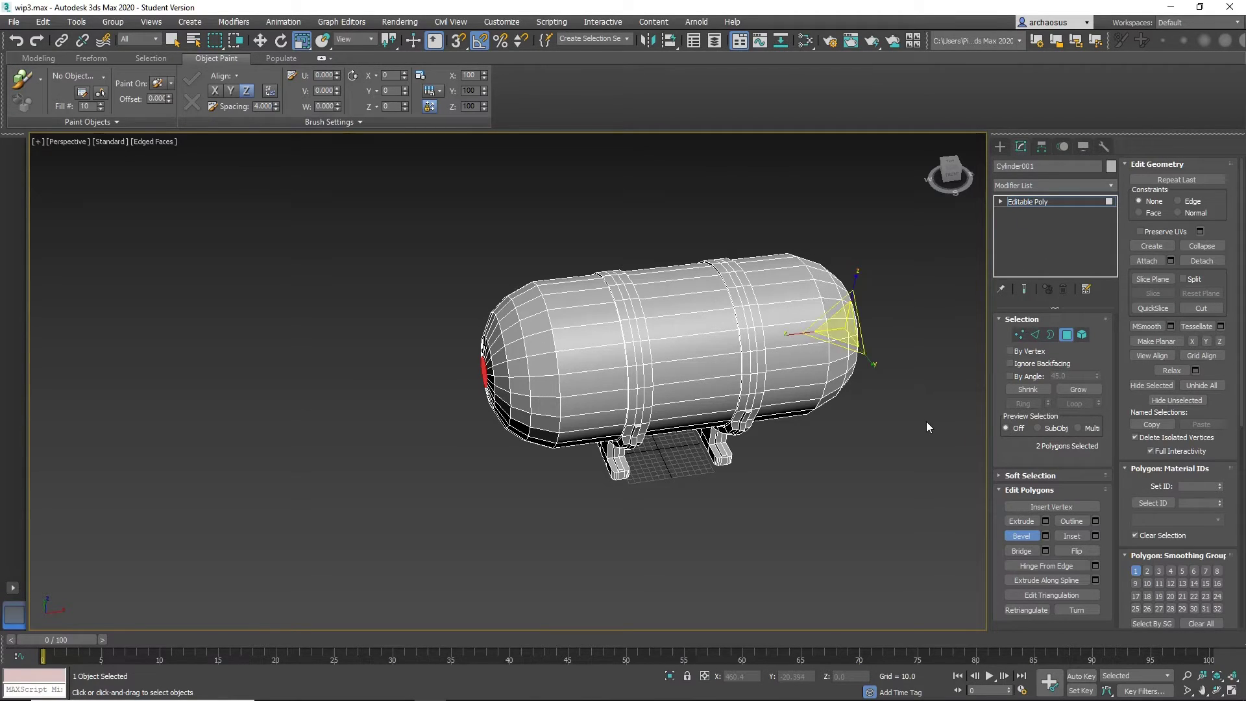
pyautogui.click(943, 333)
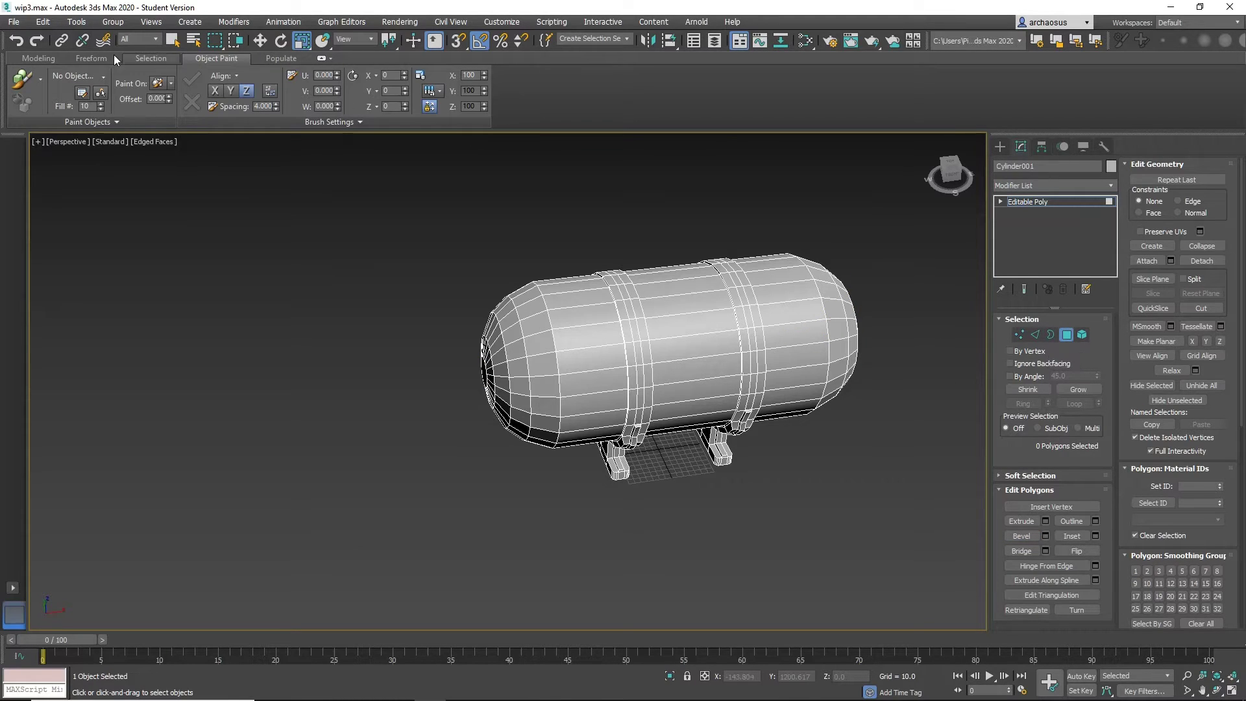
# Insert an edge loop with Swift Loop on the cylindrical body close to the start of each domed end.
pyautogui.click(31, 59)
pyautogui.click(452, 76)
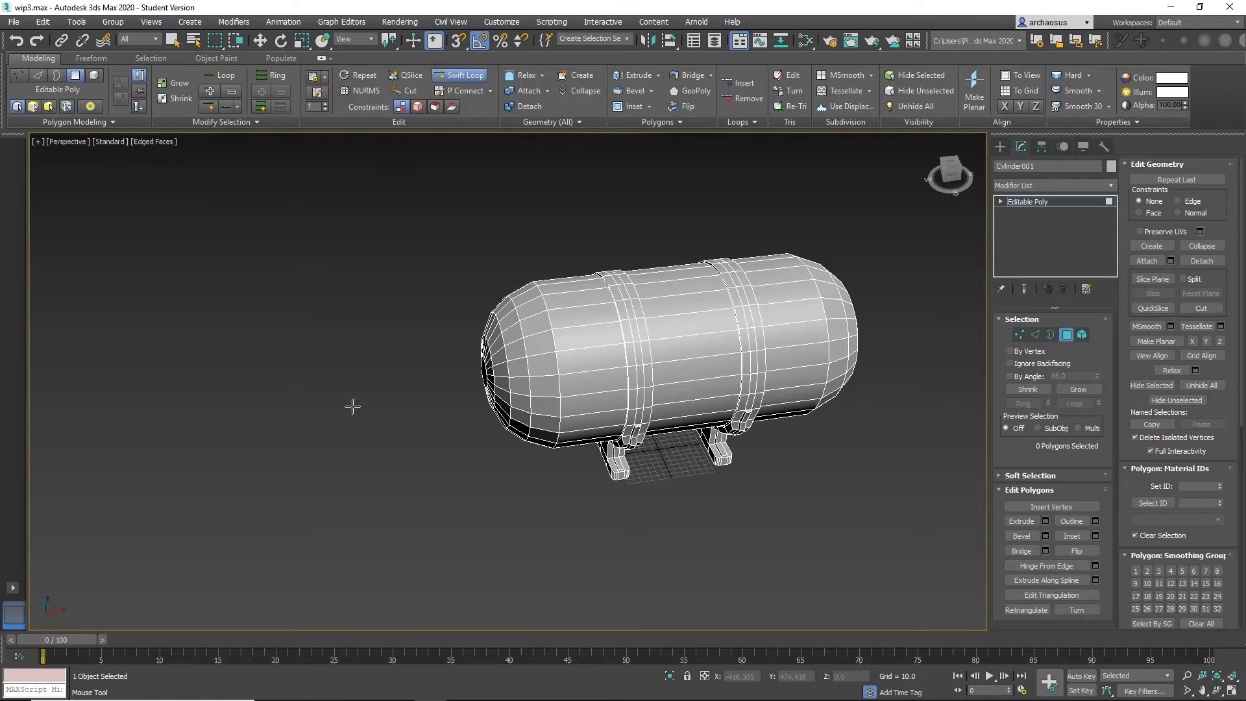
pyautogui.scroll(5, 324, 516)
pyautogui.moveTo(495, 431); pyautogui.dragTo(436, 581, button='middle')
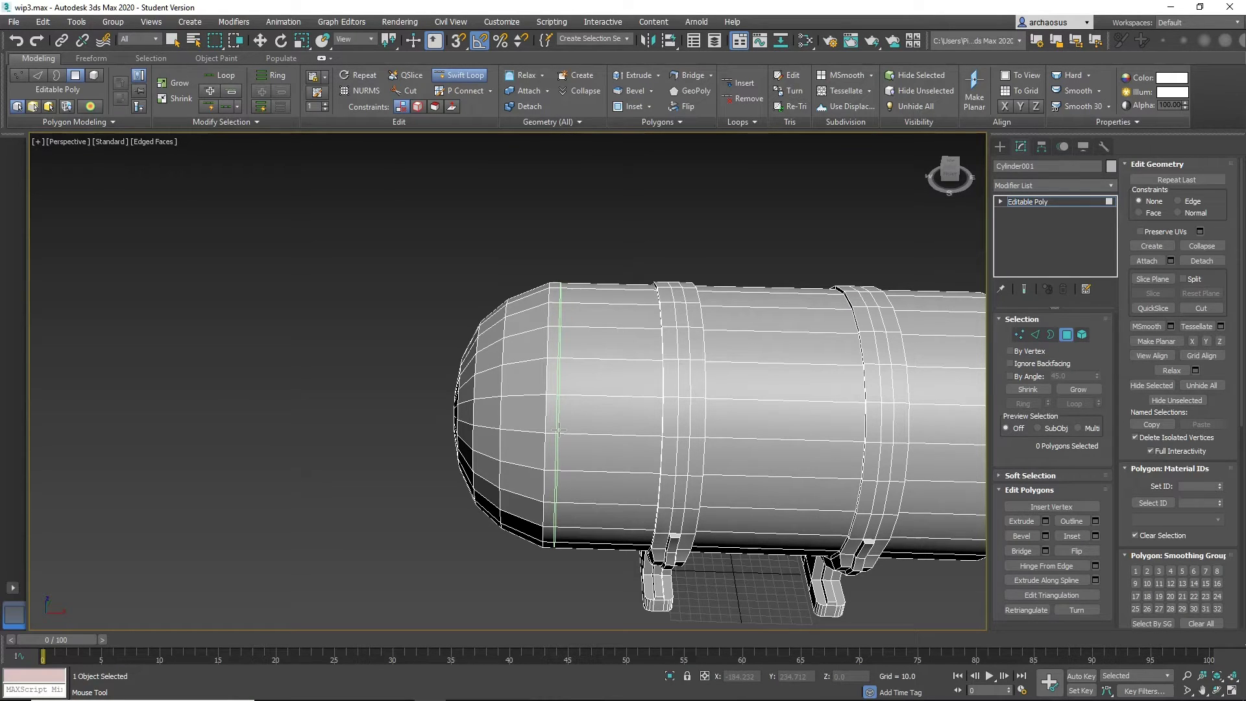
pyautogui.click(558, 428)
pyautogui.moveTo(746, 464); pyautogui.dragTo(349, 426, button='middle')
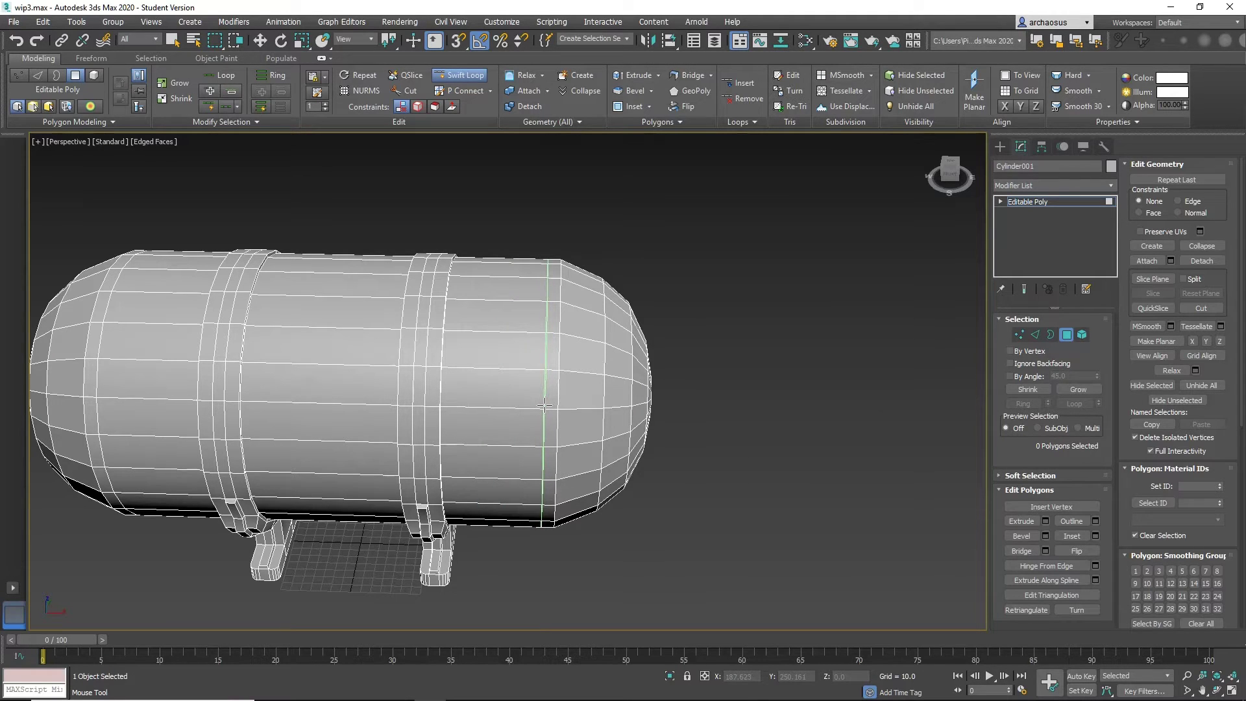
pyautogui.keyDown('alt'); pyautogui.moveTo(389, 448); pyautogui.dragTo(472, 459, button='middle'); pyautogui.keyUp('alt')
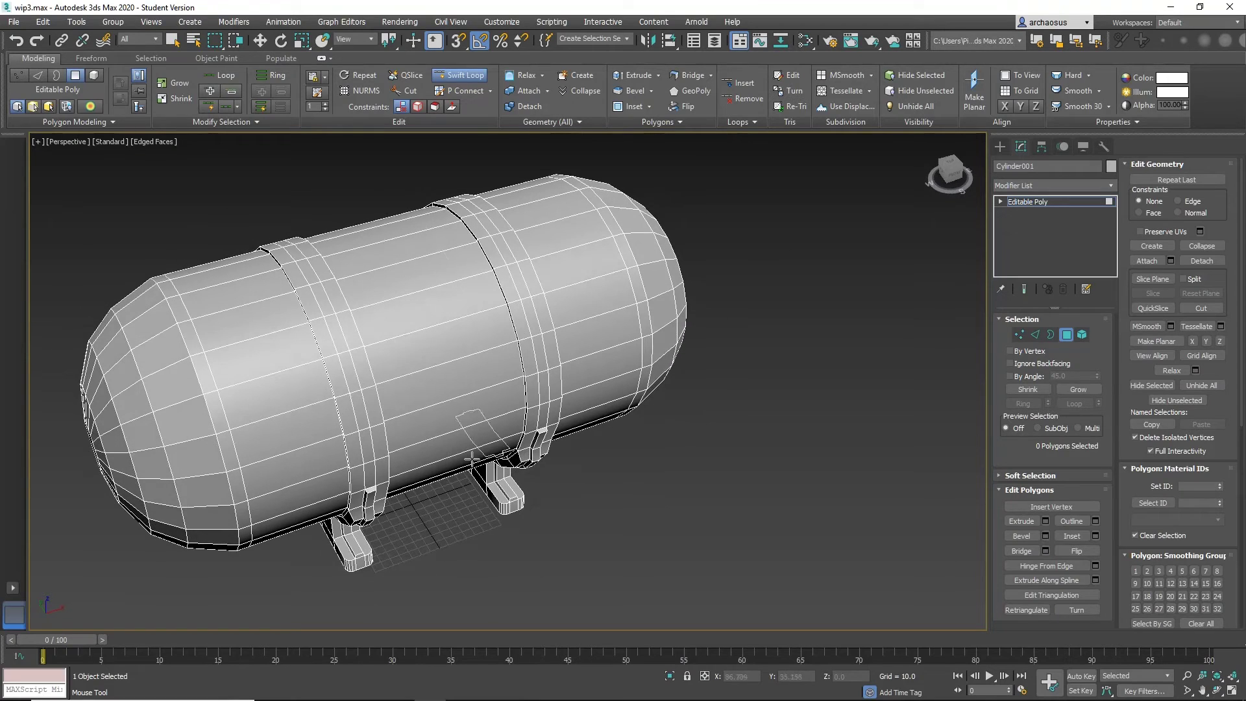
pyautogui.rightClick(897, 442)
# Select the ring of short edges in the narrow band at each end of the body and convert it to polygons.
pyautogui.click(1033, 336)
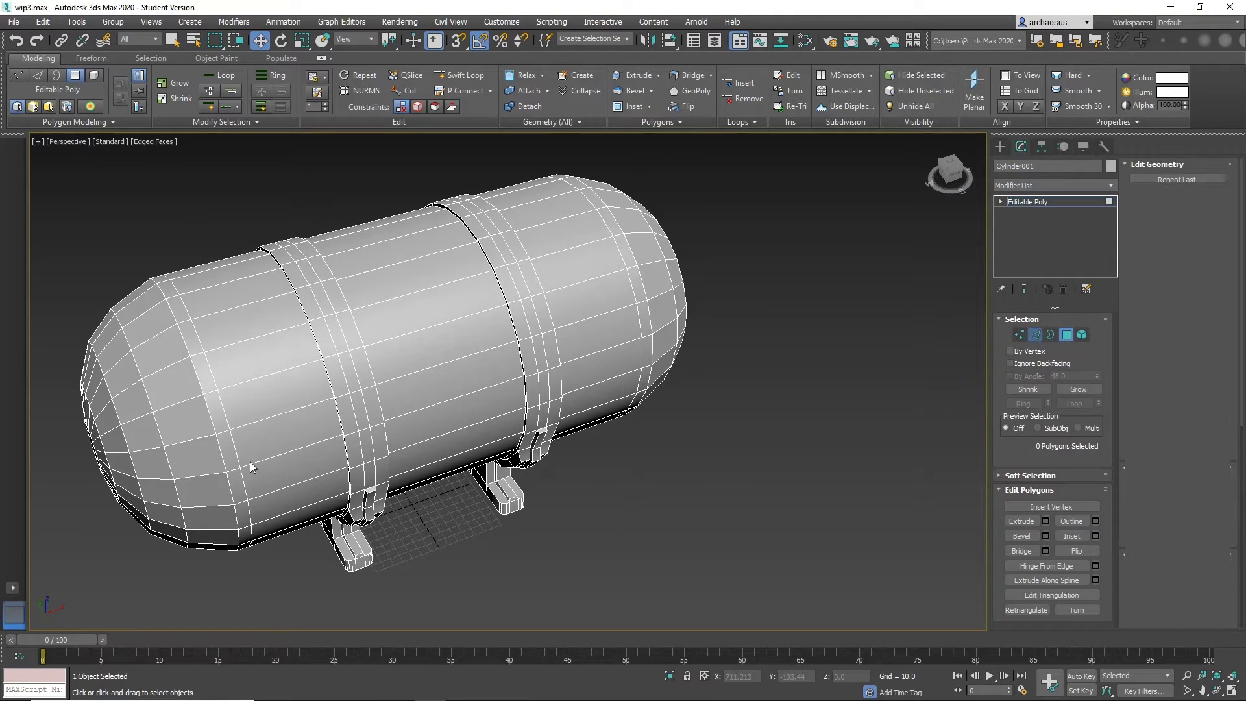
pyautogui.click(266, 437)
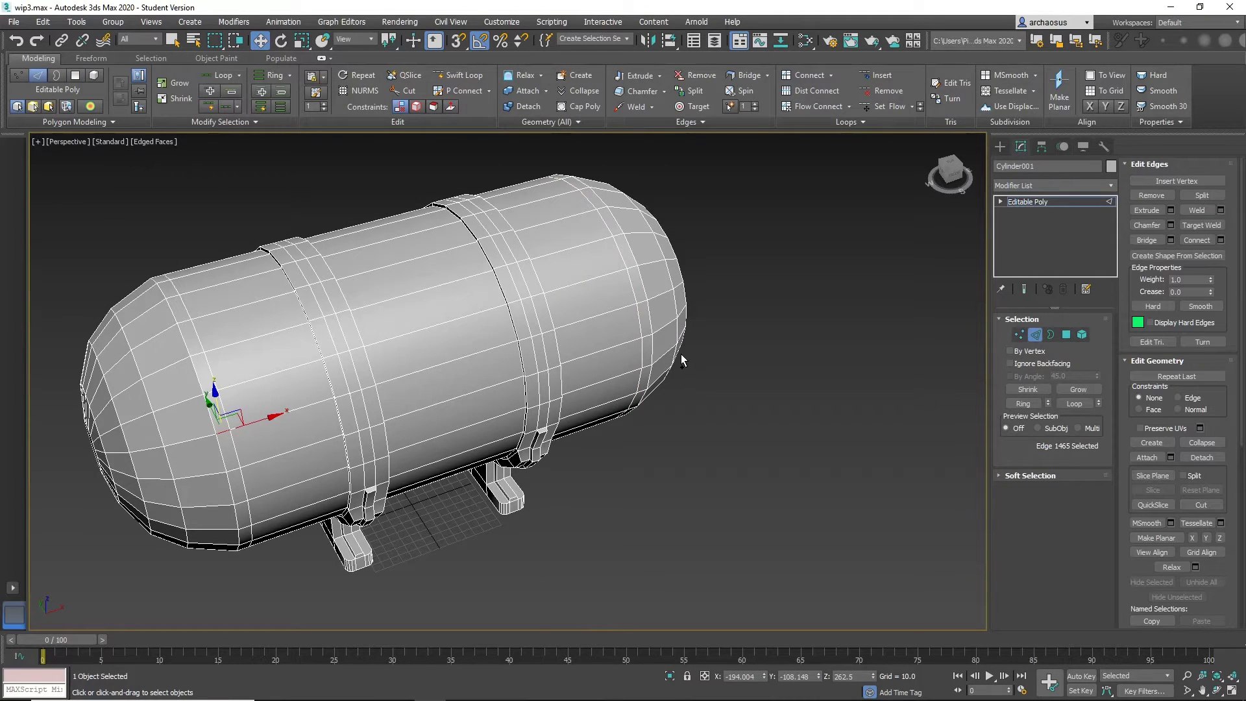
pyautogui.keyDown('ctrl'); pyautogui.click(643, 302); pyautogui.keyUp('ctrl')
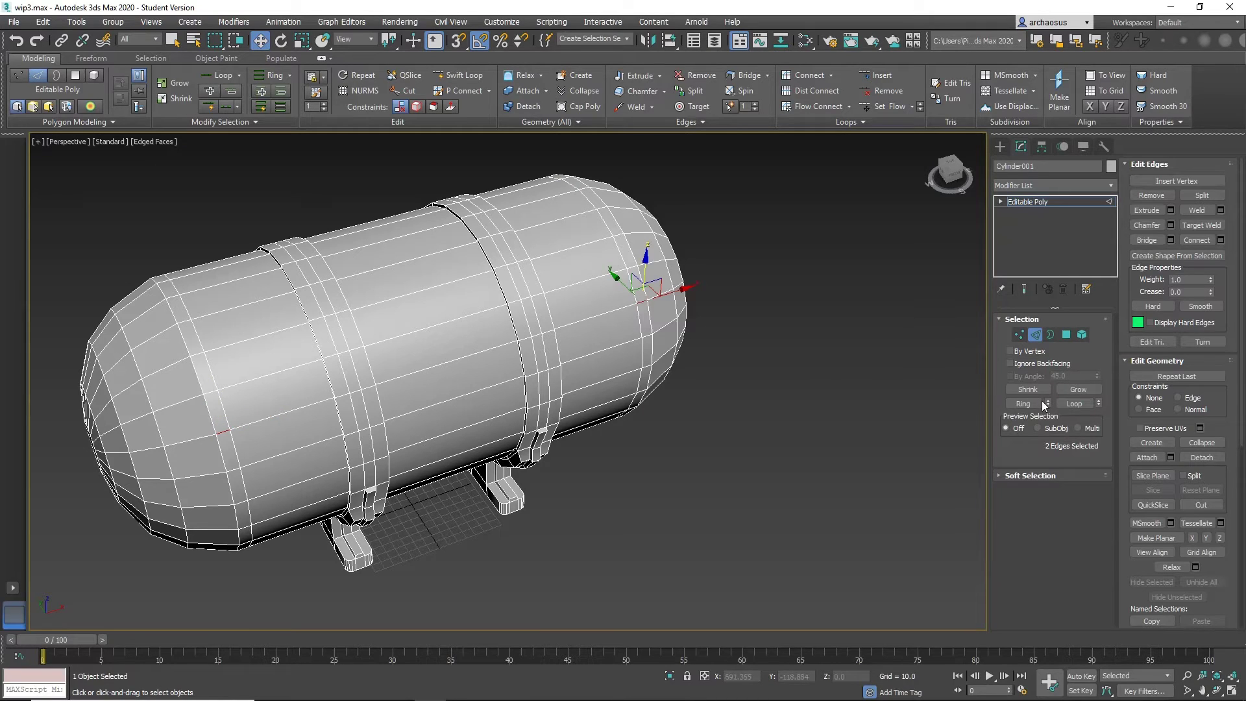
pyautogui.click(1024, 404)
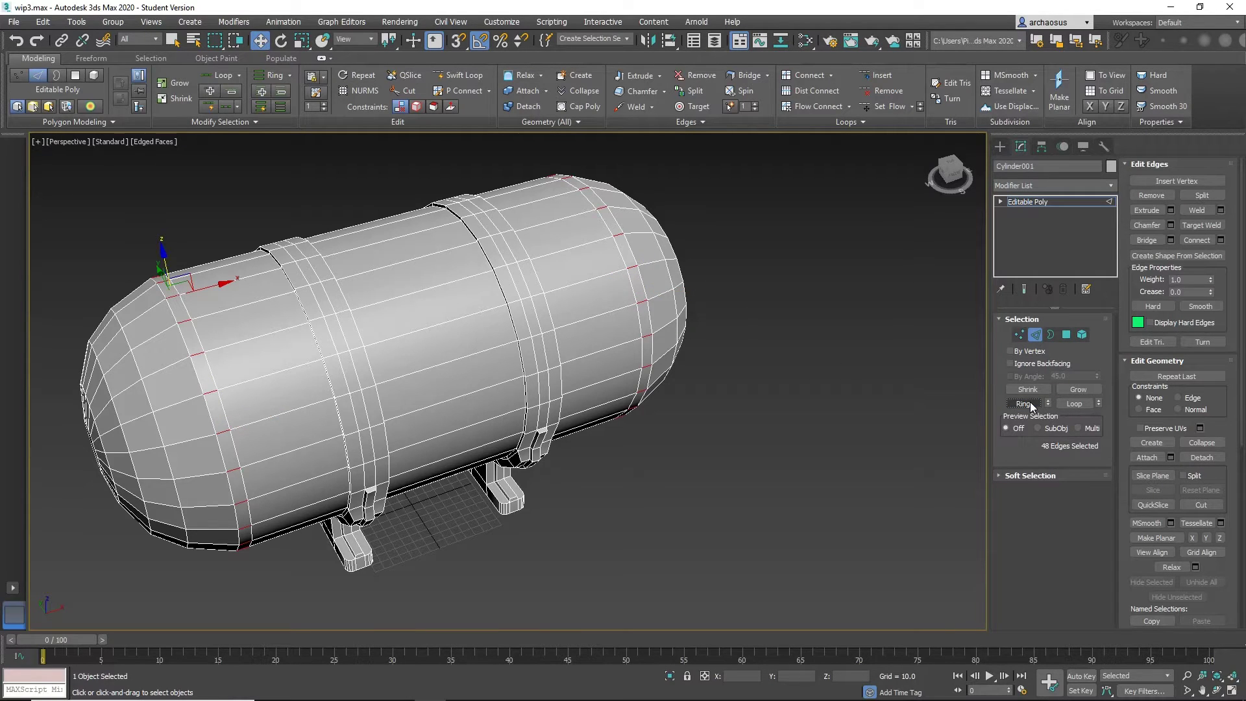
pyautogui.keyDown('ctrl'); pyautogui.click(1068, 335); pyautogui.keyUp('ctrl')
pyautogui.moveTo(598, 375); pyautogui.dragTo(639, 342, button='middle')
pyautogui.scroll(5, 604, 343)
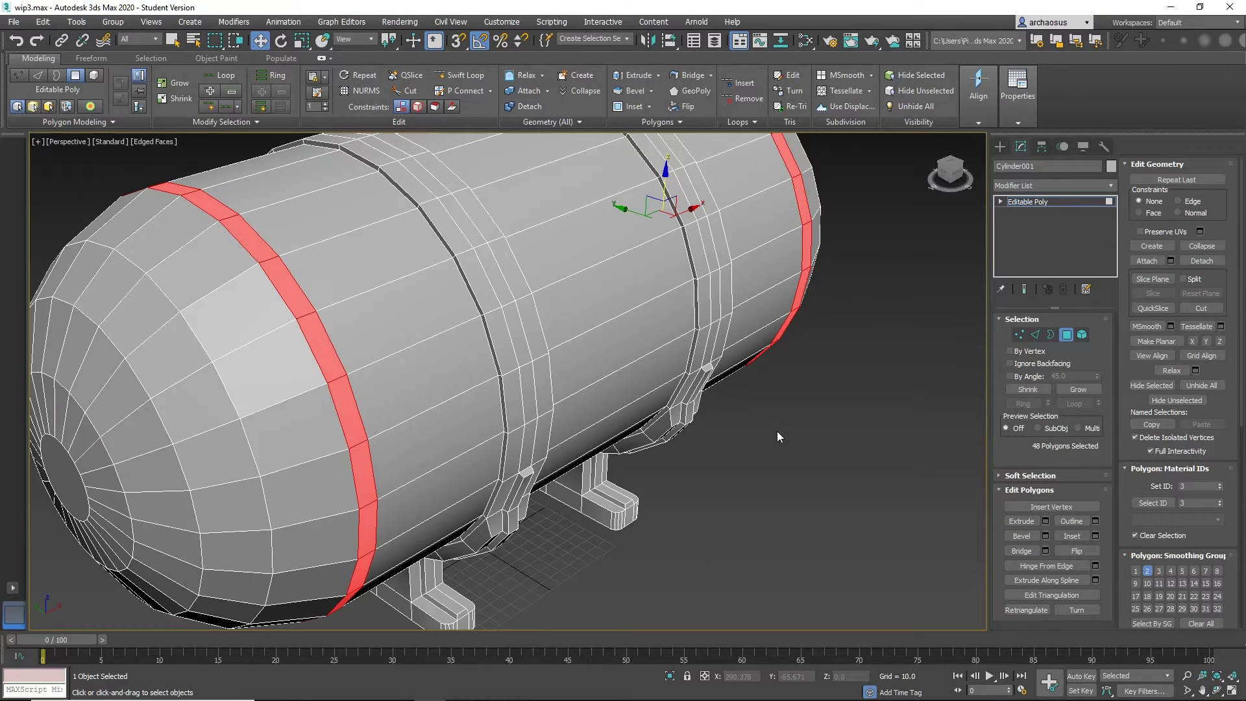
pyautogui.moveTo(776, 431)
pyautogui.mouseDown(button='middle')
pyautogui.moveTo(757, 436)
pyautogui.moveTo(766, 430)
pyautogui.mouseUp(button='middle')
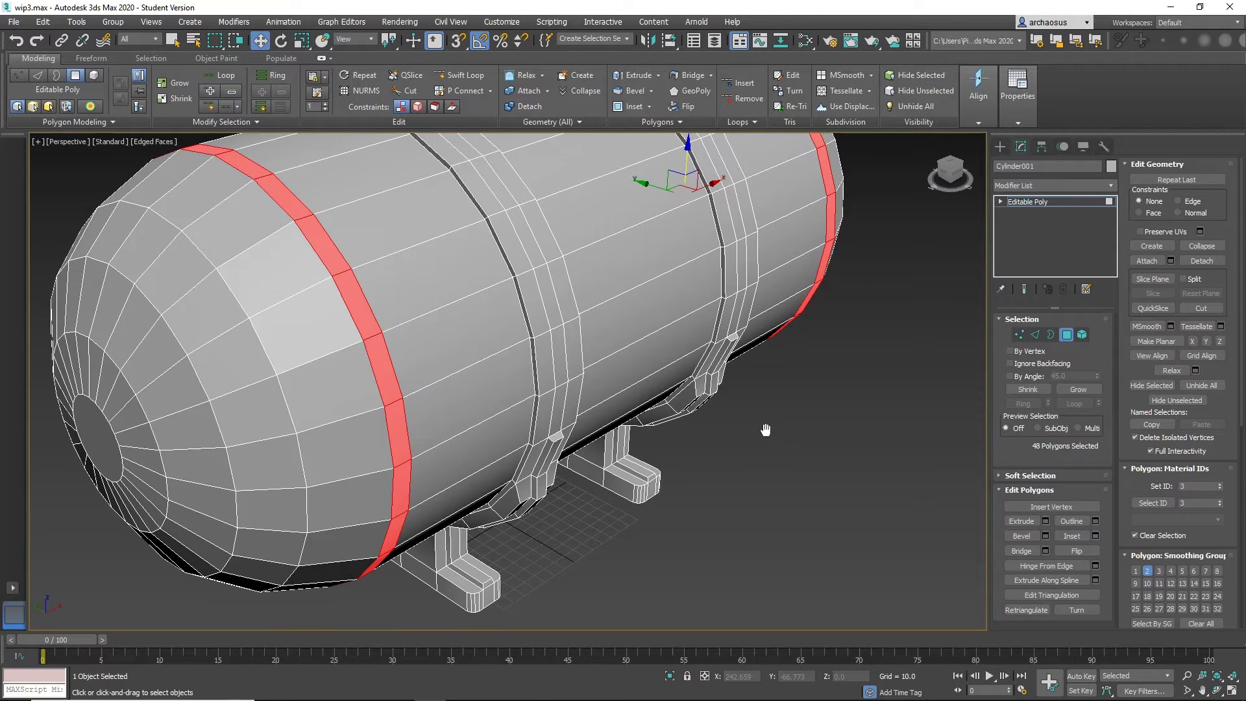
# Extrude the two narrow polygon bands slightly outward to form raised rims around the tank, and deselect them.
pyautogui.click(1045, 520)
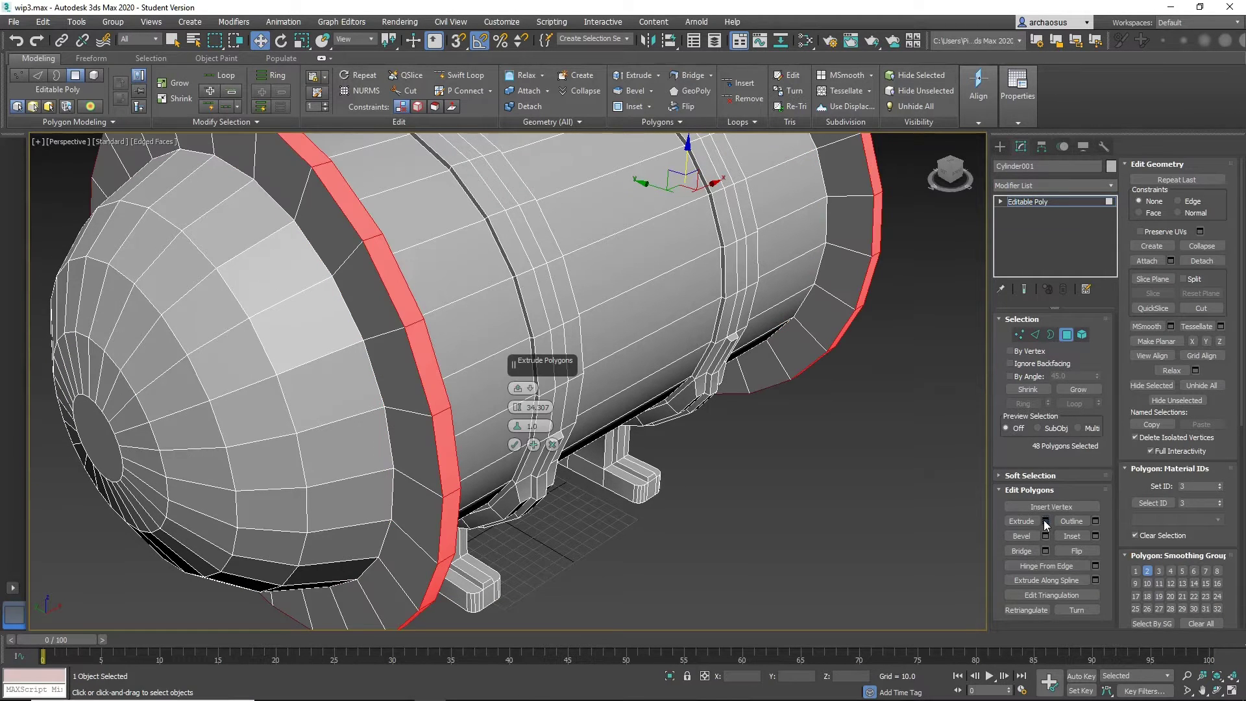
pyautogui.click(538, 407)
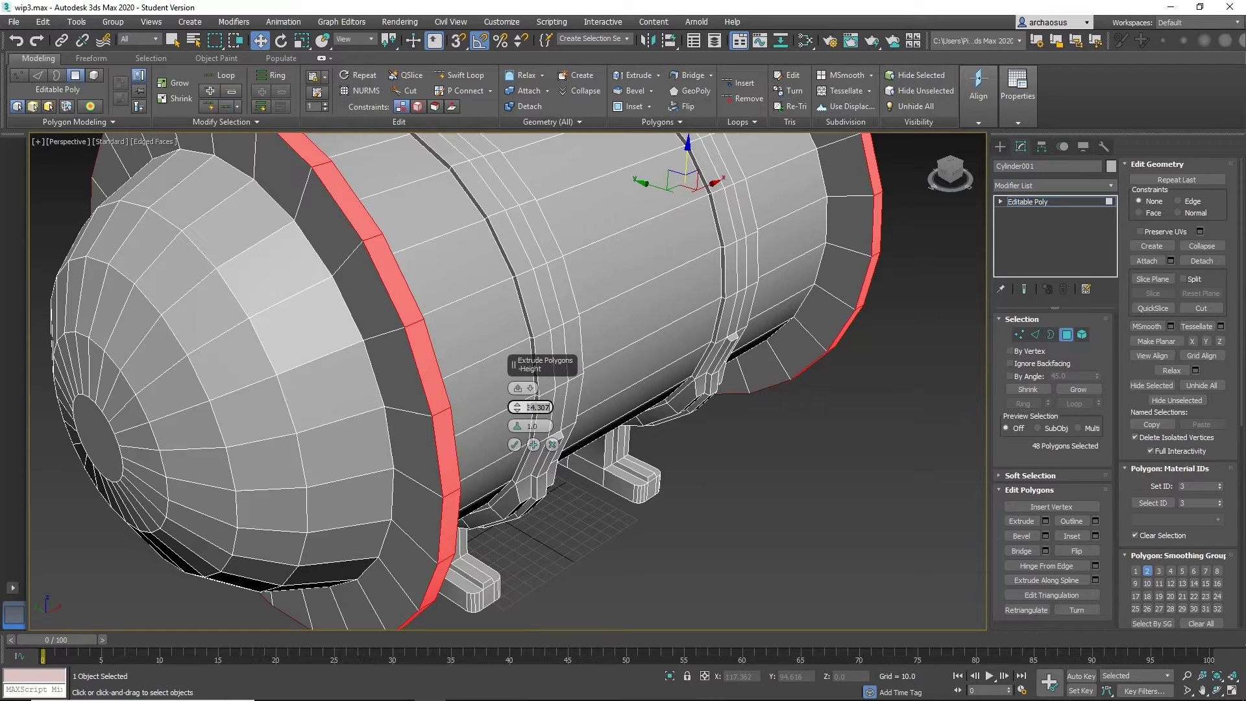
pyautogui.write('3')
pyautogui.press('Return')
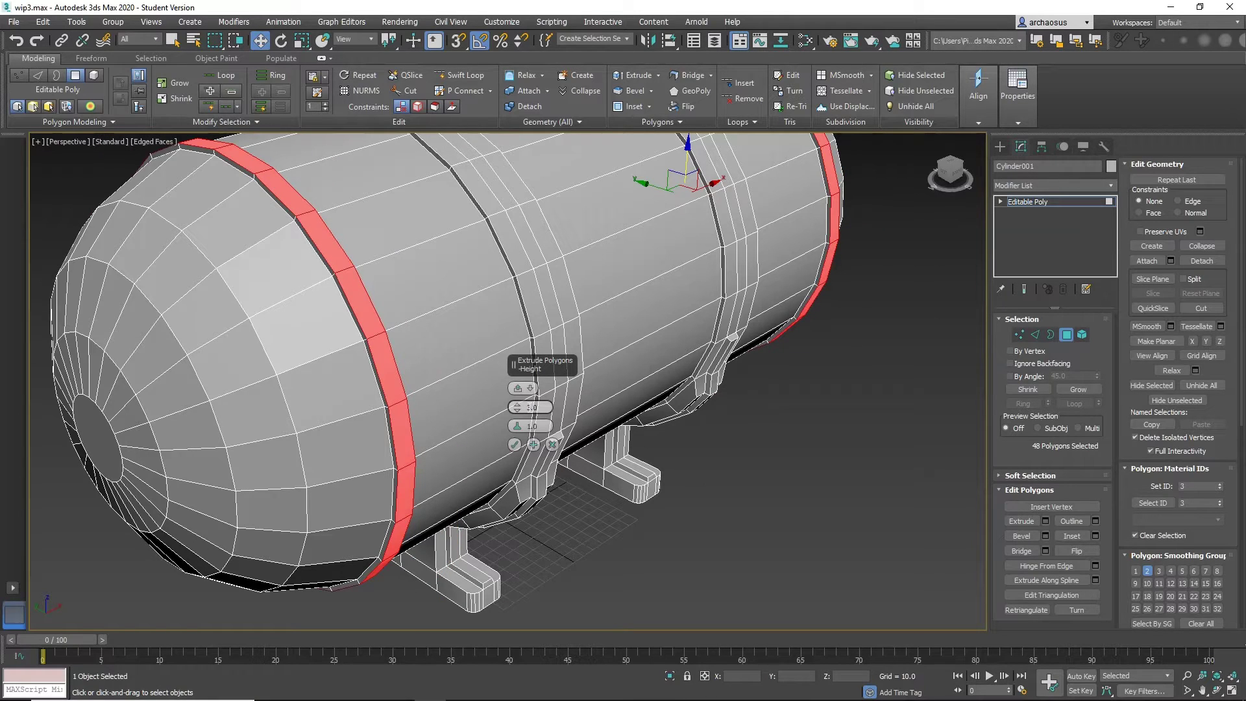
pyautogui.click(514, 445)
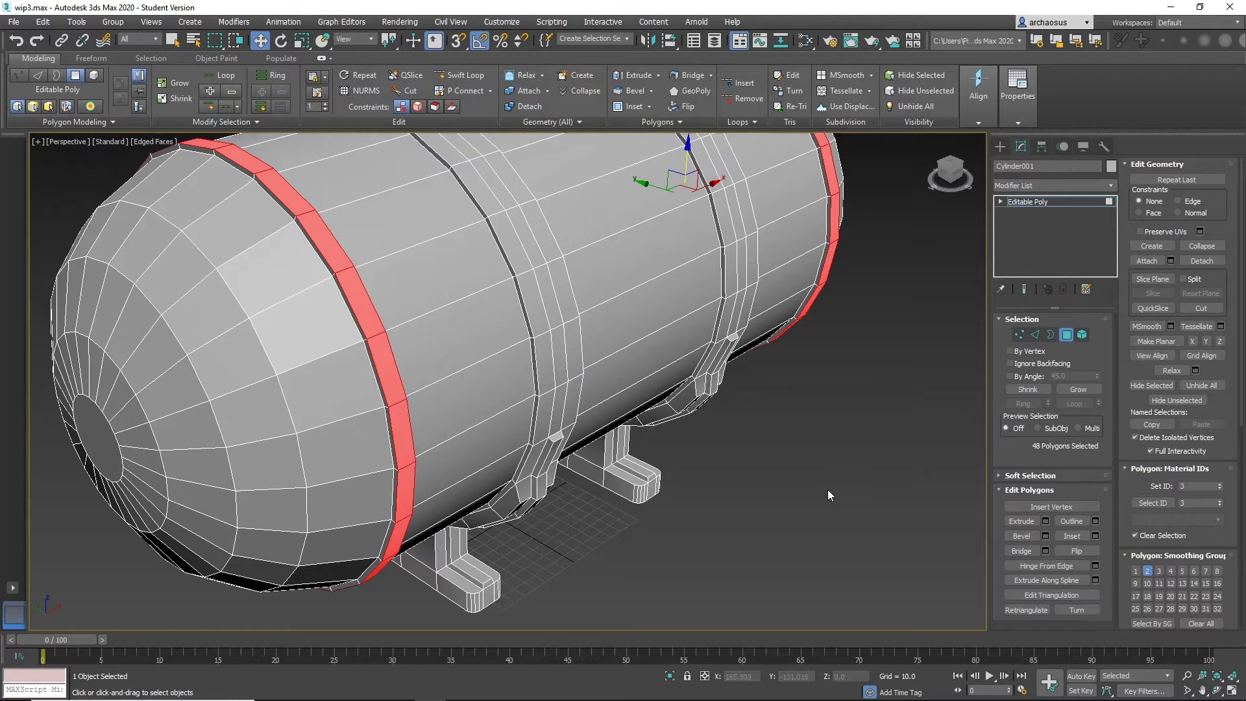
pyautogui.click(839, 511)
# Examine the whole tank from several angles, with the edge display switched off and on again.
pyautogui.scroll(-5, 831, 493)
pyautogui.moveTo(827, 484)
pyautogui.keyDown('alt'); pyautogui.mouseDown(button='middle')
pyautogui.moveTo(749, 470)
pyautogui.moveTo(871, 473)
pyautogui.moveTo(734, 471)
pyautogui.moveTo(835, 485)
pyautogui.moveTo(726, 436)
pyautogui.moveTo(772, 431)
pyautogui.moveTo(571, 444)
pyautogui.mouseUp(button='middle'); pyautogui.keyUp('alt')
pyautogui.press('F4')
pyautogui.press('F4')
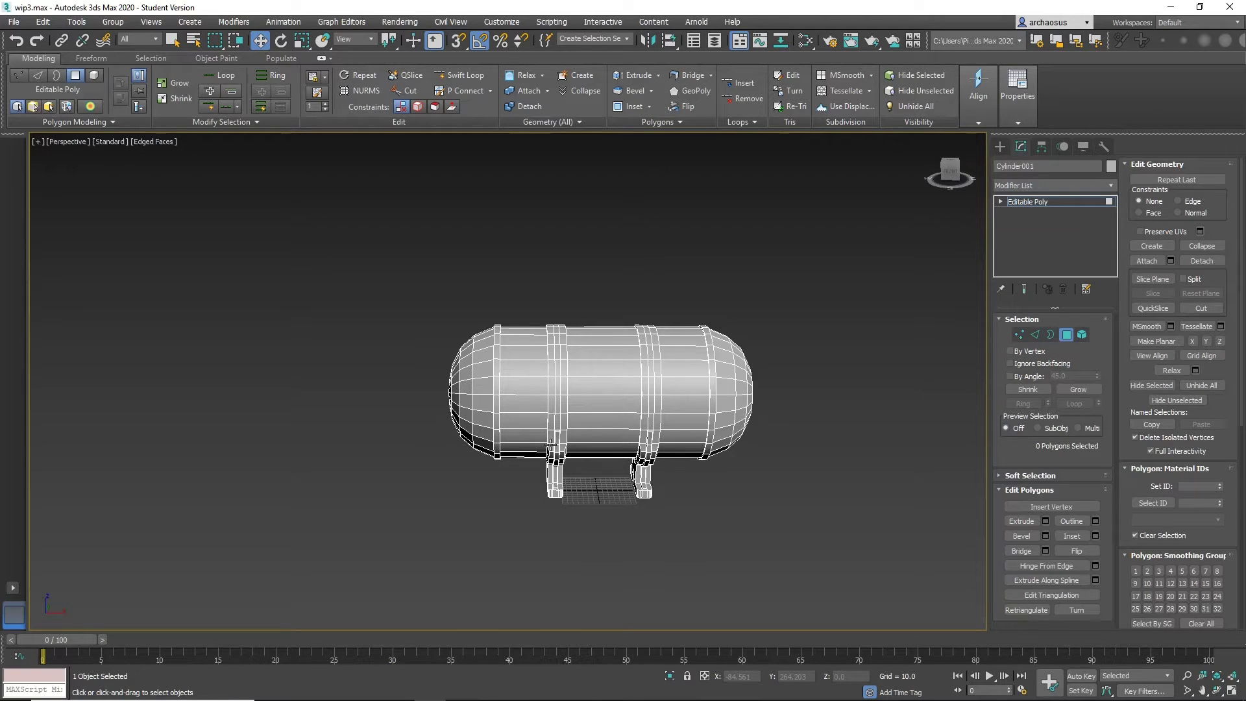
pyautogui.keyDown('alt'); pyautogui.moveTo(564, 433); pyautogui.dragTo(588, 412, button='middle'); pyautogui.keyUp('alt')
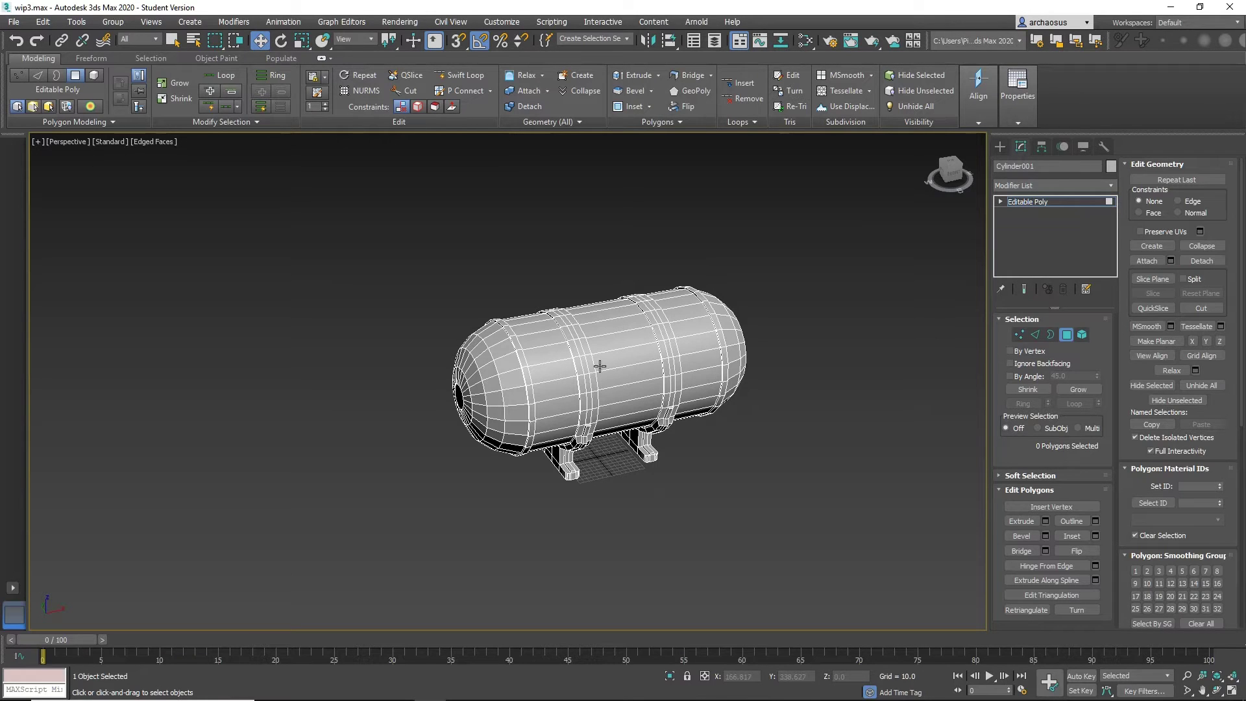
pyautogui.moveTo(627, 347); pyautogui.dragTo(625, 401, button='middle')
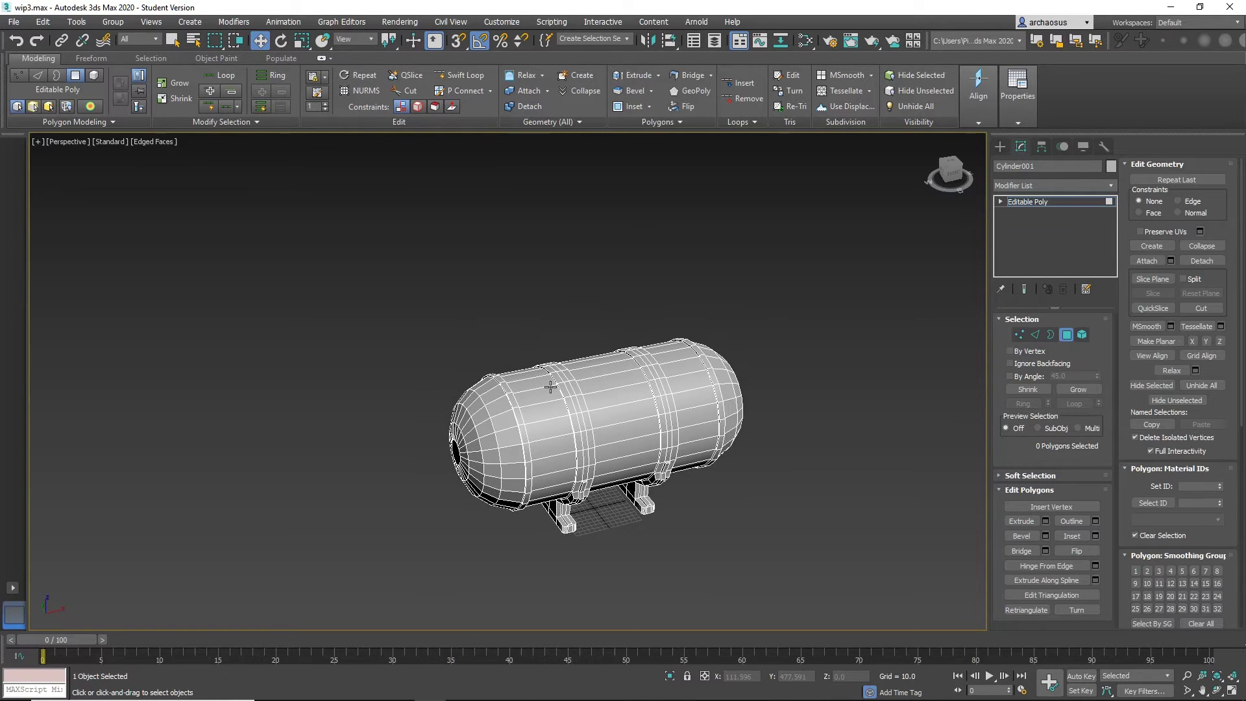
# Add a connecting edge loop around the middle of the body section between one end rim and the neighbouring support band.
pyautogui.keyDown('alt'); pyautogui.moveTo(551, 387); pyautogui.dragTo(638, 383, button='middle'); pyautogui.keyUp('alt')
pyautogui.scroll(2, 565, 381)
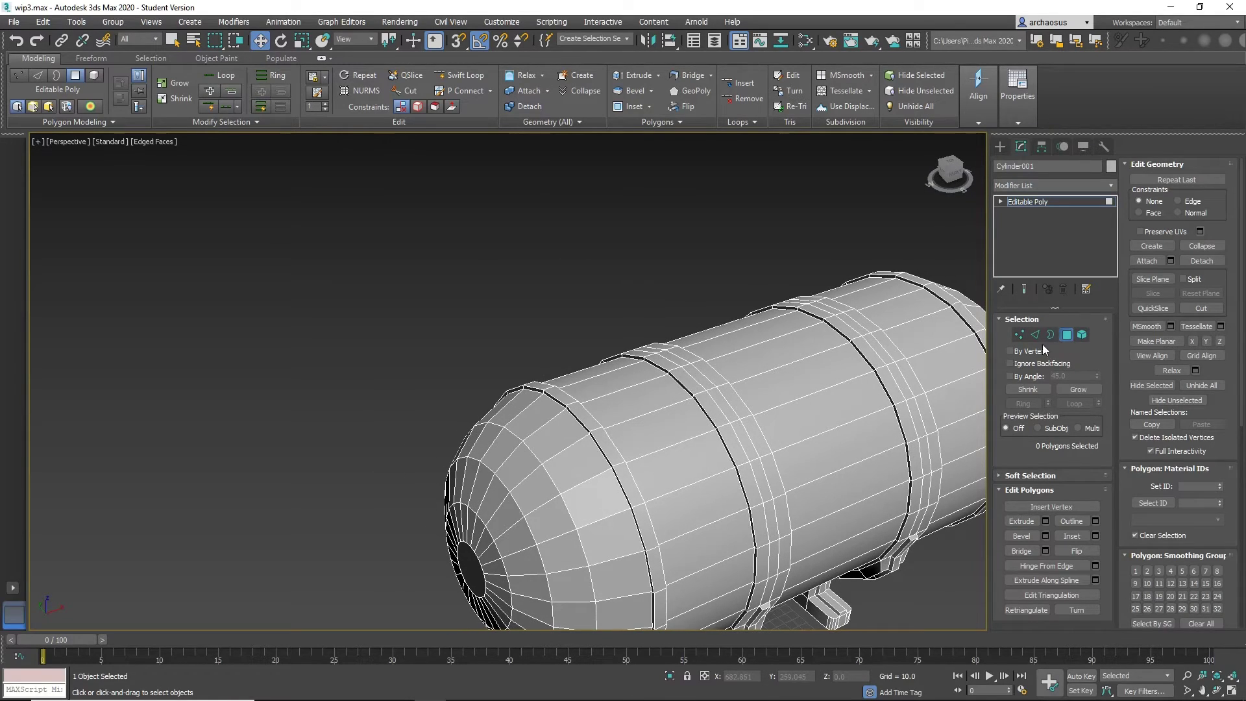
pyautogui.click(617, 383)
pyautogui.keyDown('ctrl'); pyautogui.click(641, 406); pyautogui.keyUp('ctrl')
pyautogui.keyDown('alt'); pyautogui.moveTo(690, 396); pyautogui.dragTo(604, 262, button='middle'); pyautogui.keyUp('alt')
pyautogui.scroll(2, 610, 381)
pyautogui.scroll(3, 610, 356)
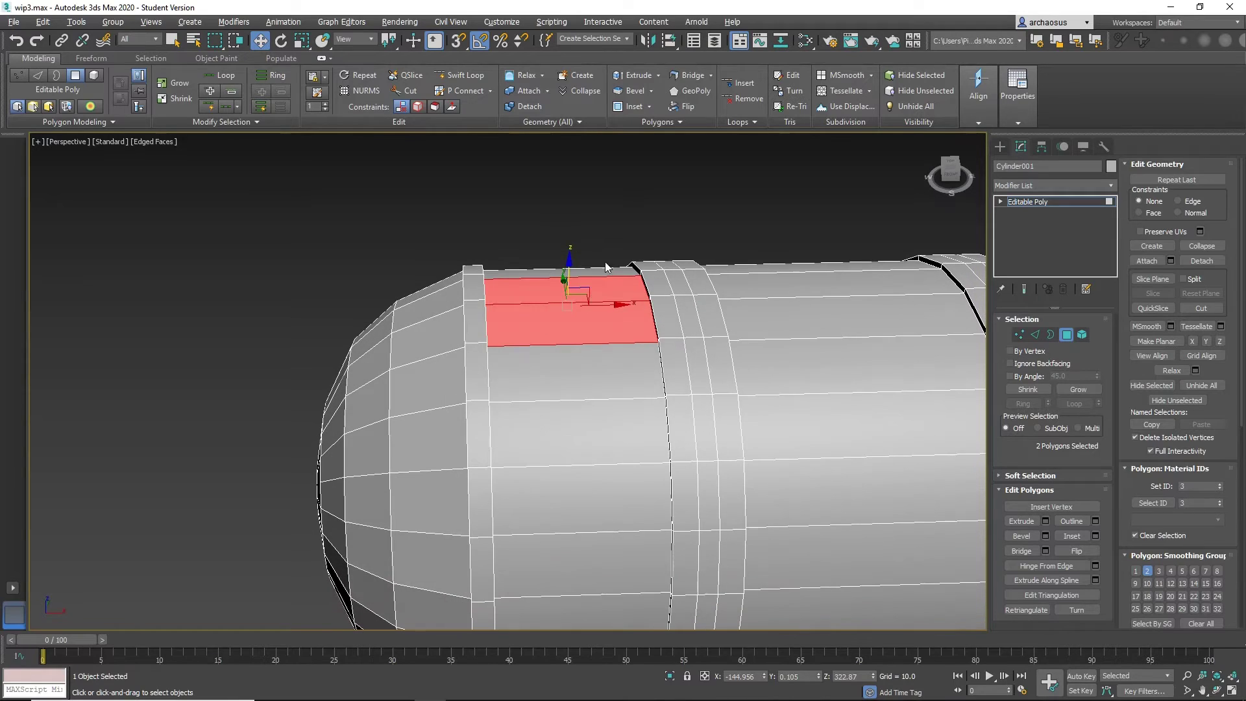
pyautogui.click(605, 262)
pyautogui.click(563, 301)
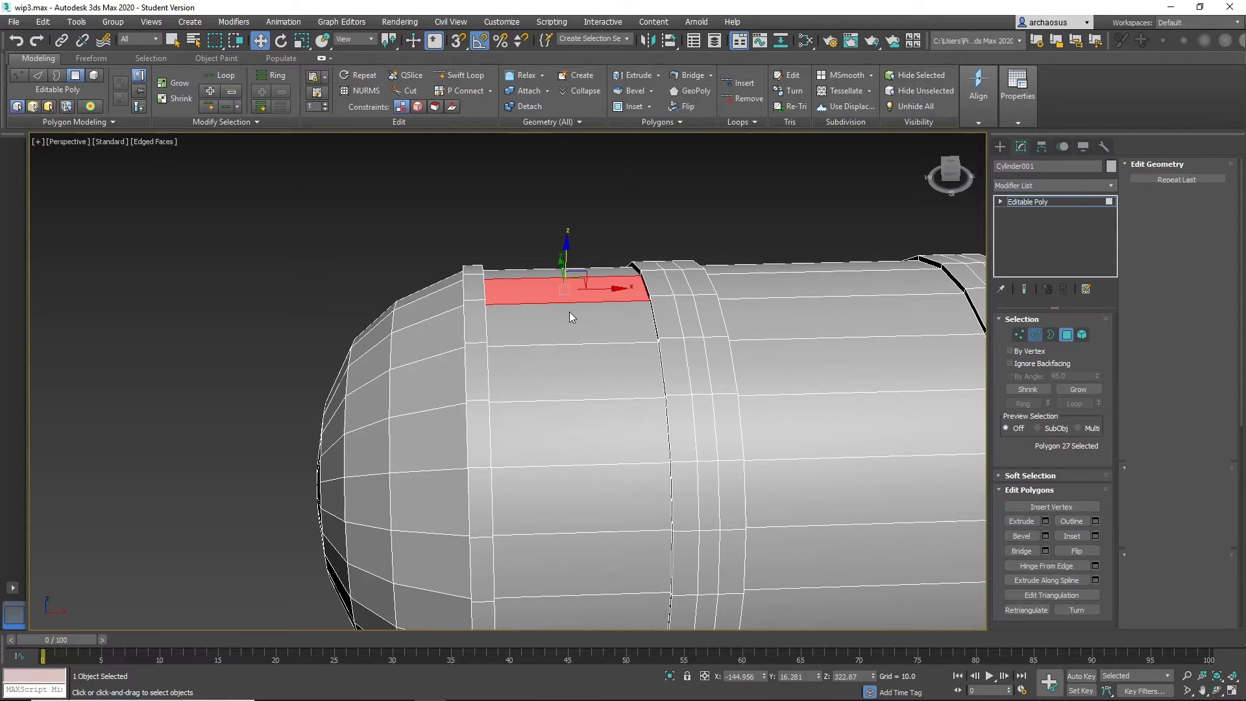
pyautogui.press('2')
pyautogui.click(568, 303)
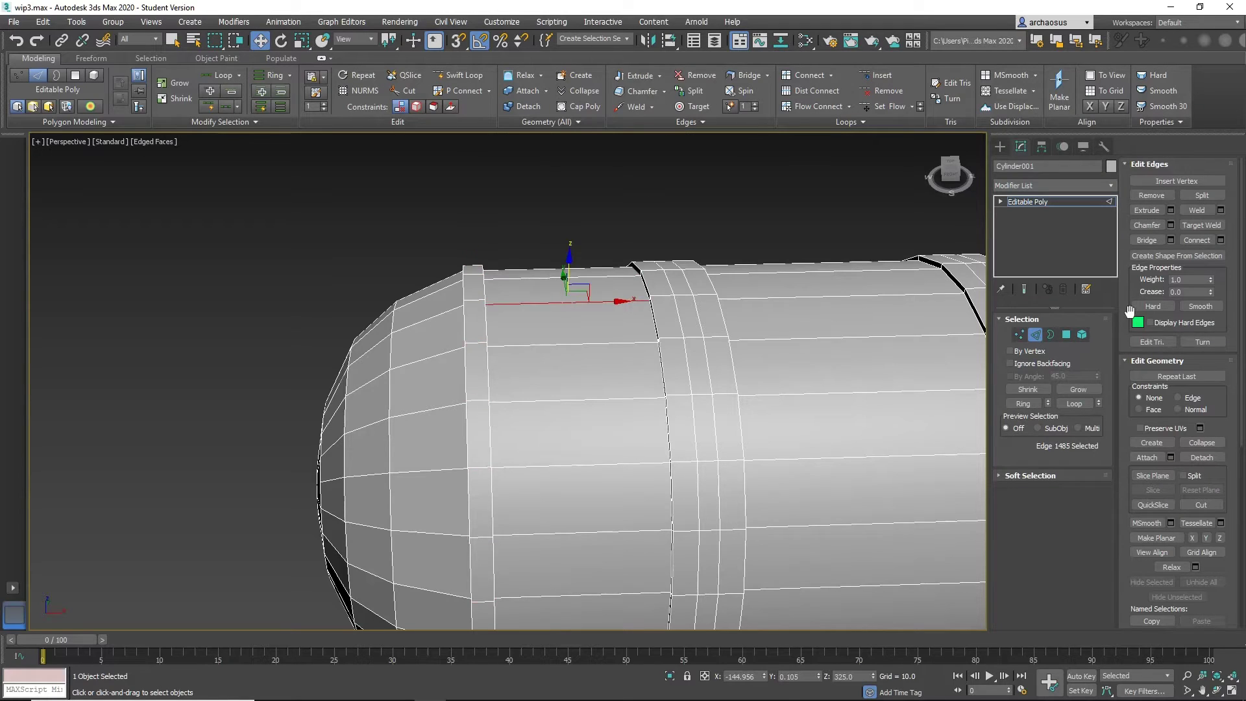
pyautogui.click(1194, 239)
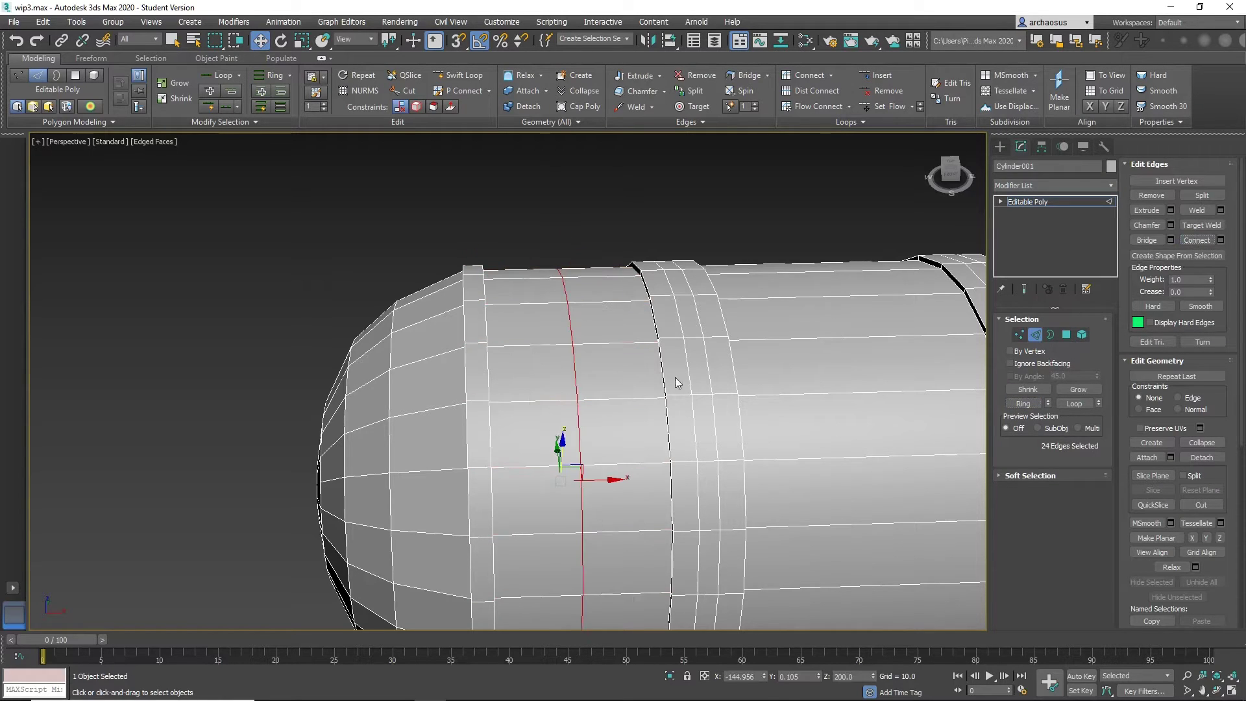
# Select the four polygons at the crown of the newly divided end section and inset them as one group.
pyautogui.click(1065, 334)
pyautogui.click(530, 297)
pyautogui.keyDown('ctrl'); pyautogui.click(537, 326); pyautogui.keyUp('ctrl')
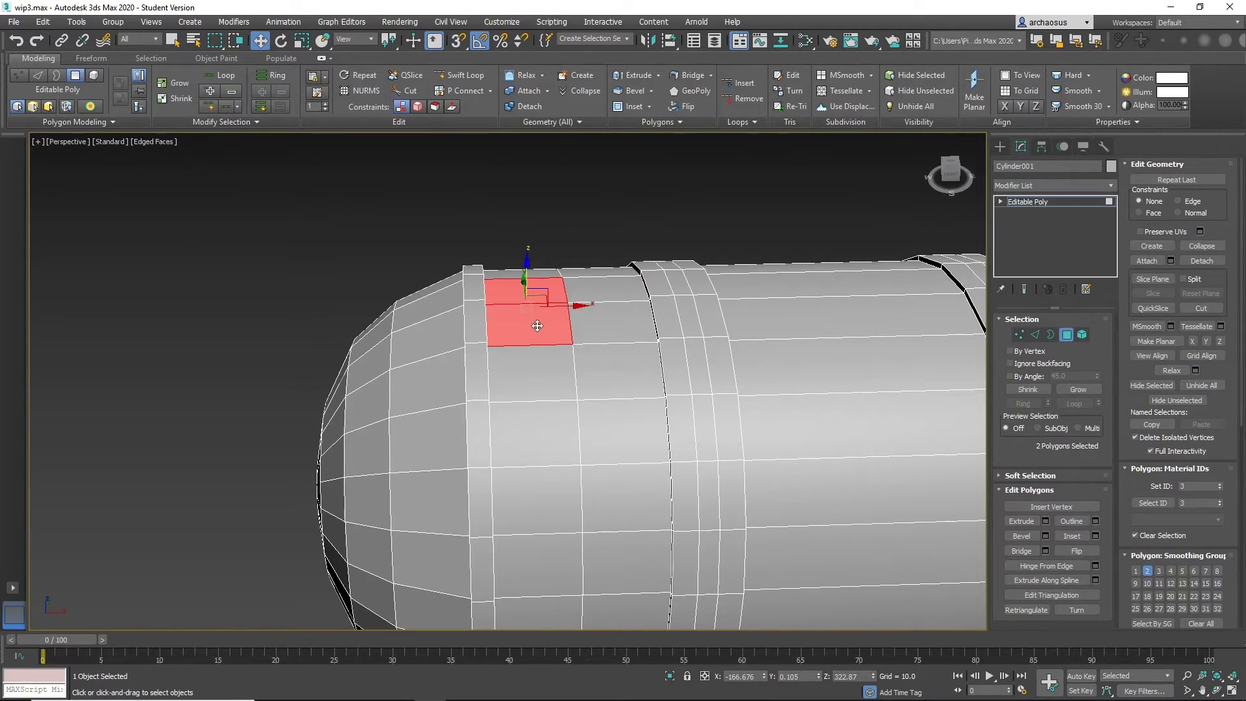
pyautogui.keyDown('ctrl'); pyautogui.click(591, 283); pyautogui.keyUp('ctrl')
pyautogui.keyDown('ctrl'); pyautogui.click(607, 325); pyautogui.keyUp('ctrl')
pyautogui.keyDown('alt'); pyautogui.moveTo(571, 321); pyautogui.dragTo(613, 322, button='middle'); pyautogui.keyUp('alt')
pyautogui.scroll(-3, 625, 334)
pyautogui.scroll(8, 636, 320)
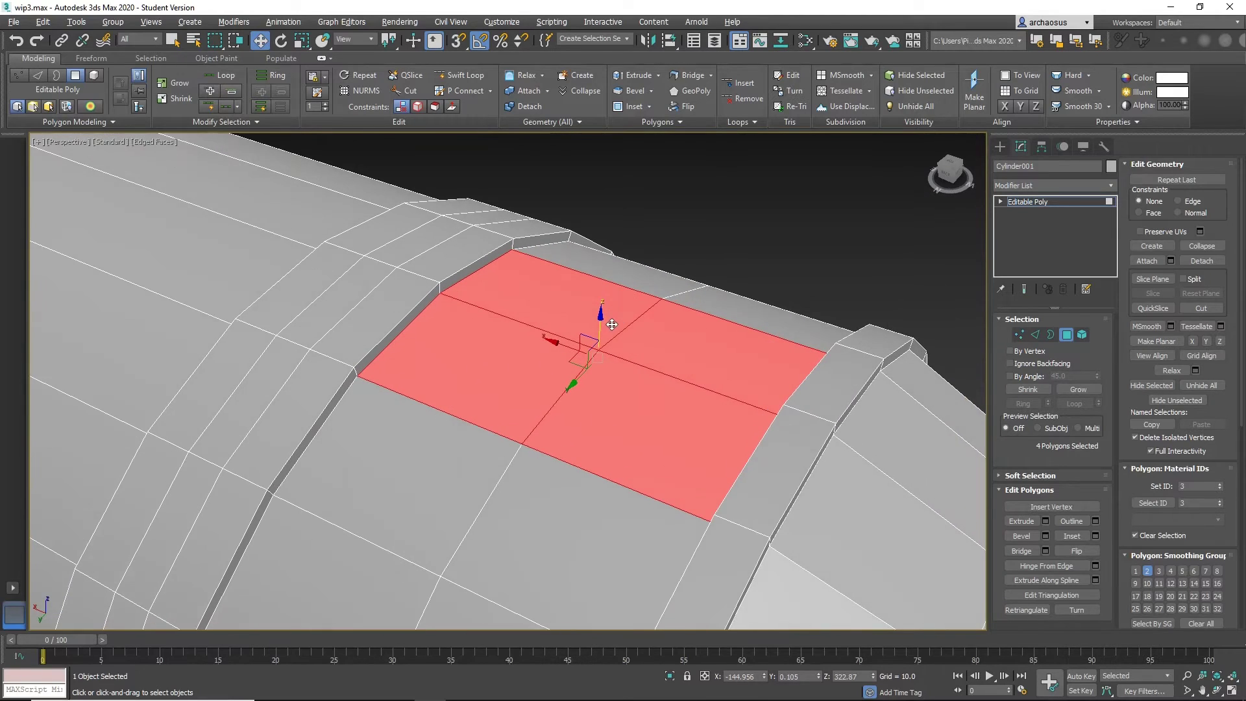
pyautogui.click(1070, 535)
pyautogui.moveTo(653, 443); pyautogui.dragTo(642, 381)
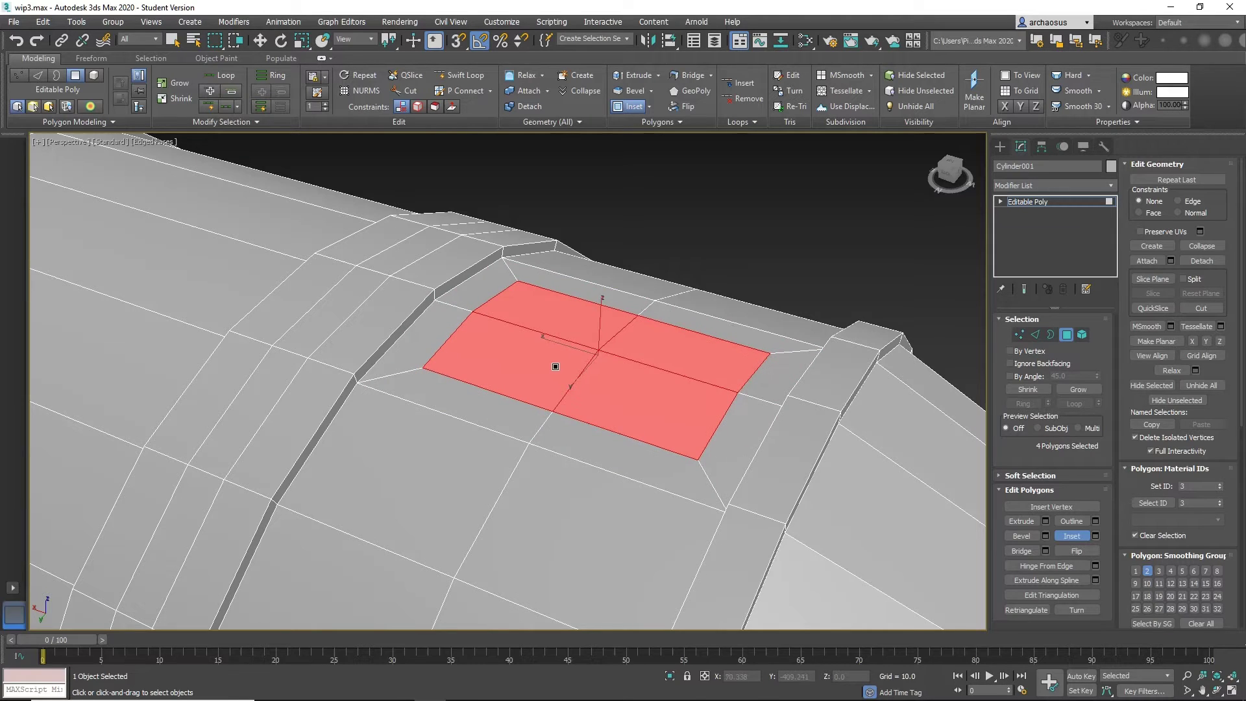
# Scale the inset four-polygon patch down along the X axis until it is roughly square.
pyautogui.keyDown('alt'); pyautogui.moveTo(556, 364); pyautogui.dragTo(591, 443, button='middle'); pyautogui.keyUp('alt')
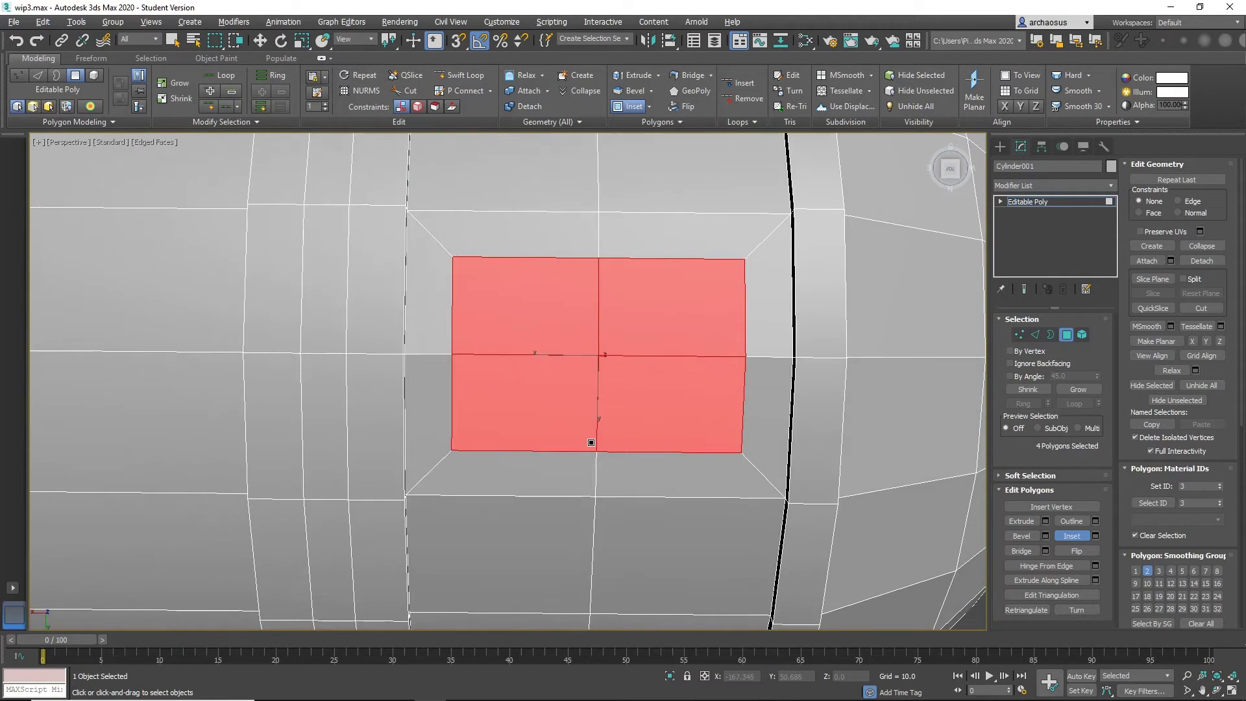
pyautogui.scroll(-3, 592, 429)
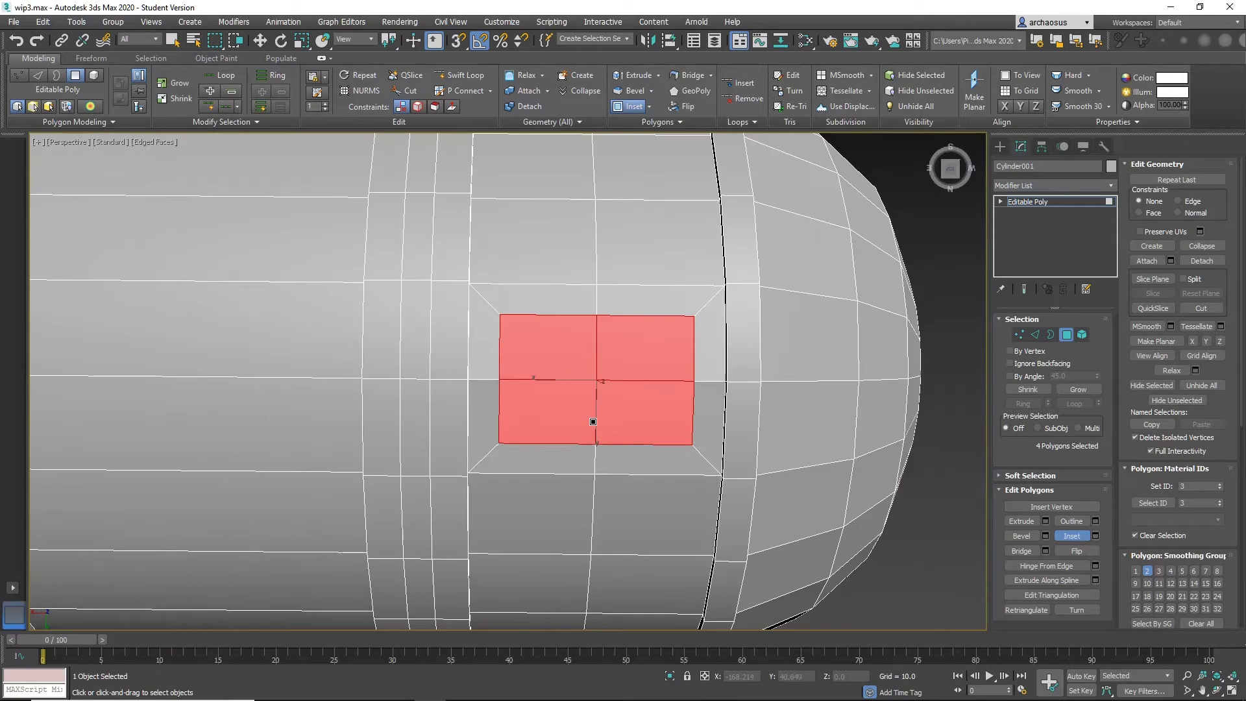
pyautogui.keyDown('alt'); pyautogui.moveTo(593, 409); pyautogui.dragTo(595, 404, button='middle'); pyautogui.keyUp('alt')
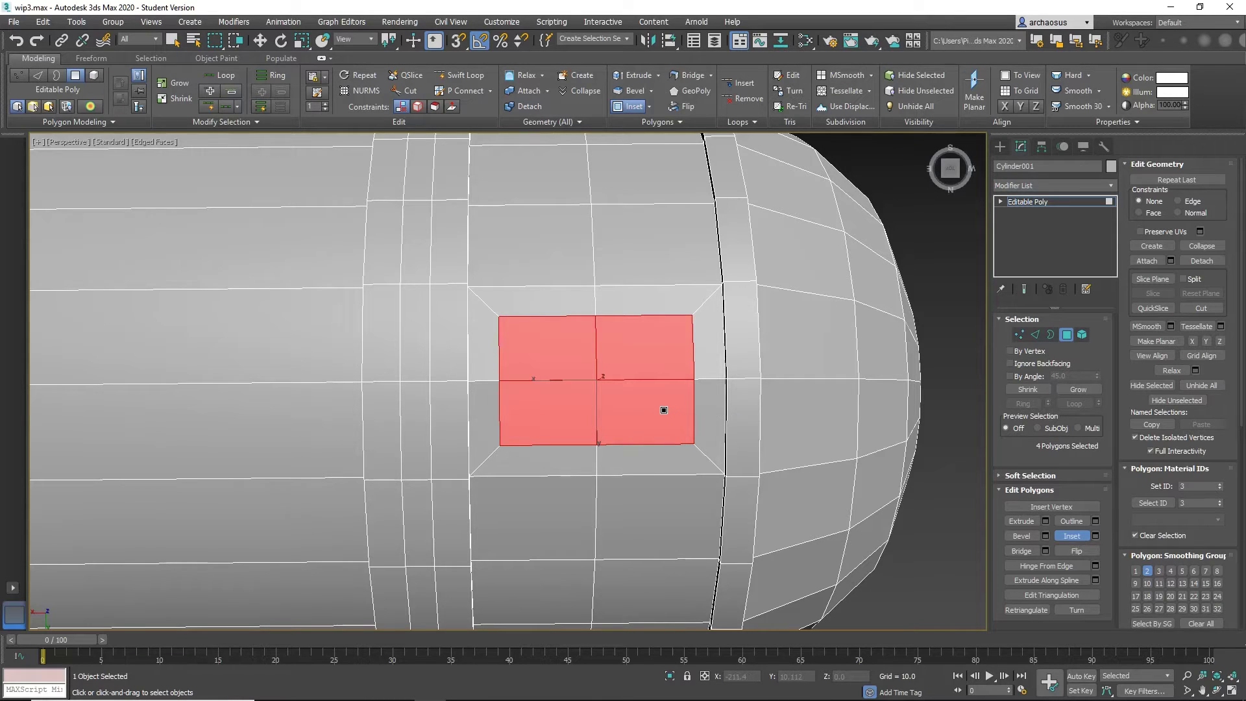
pyautogui.press('w')
pyautogui.press('r')
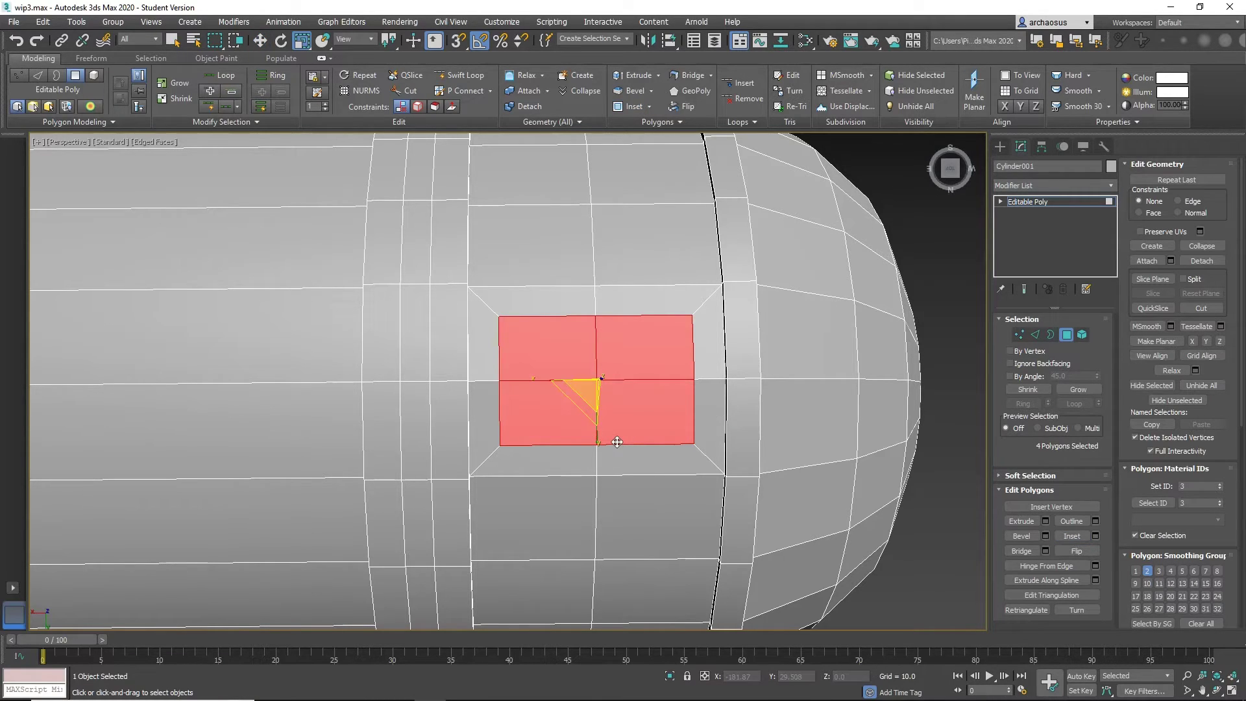
pyautogui.moveTo(529, 381); pyautogui.dragTo(553, 381)
pyautogui.keyDown('alt'); pyautogui.moveTo(690, 448); pyautogui.dragTo(464, 442, button='middle'); pyautogui.keyUp('alt')
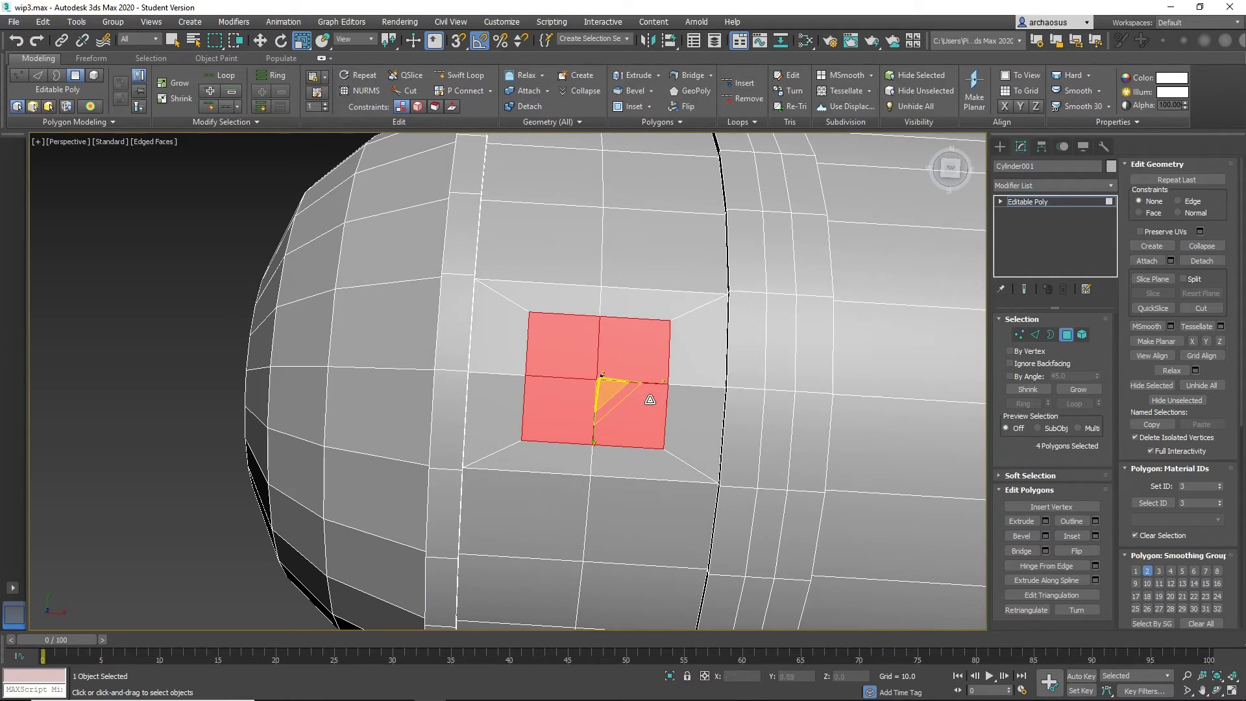
pyautogui.moveTo(658, 383); pyautogui.dragTo(656, 383)
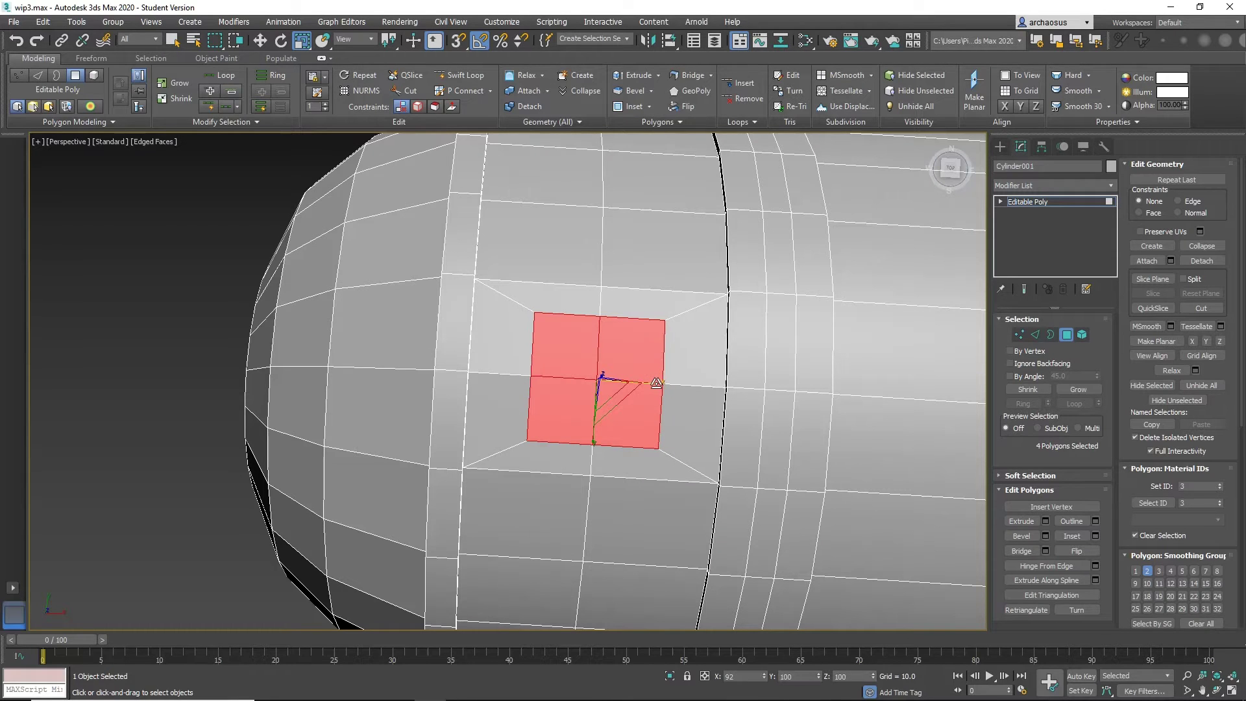
pyautogui.keyDown('alt'); pyautogui.moveTo(631, 462); pyautogui.dragTo(654, 395, button='middle'); pyautogui.keyUp('alt')
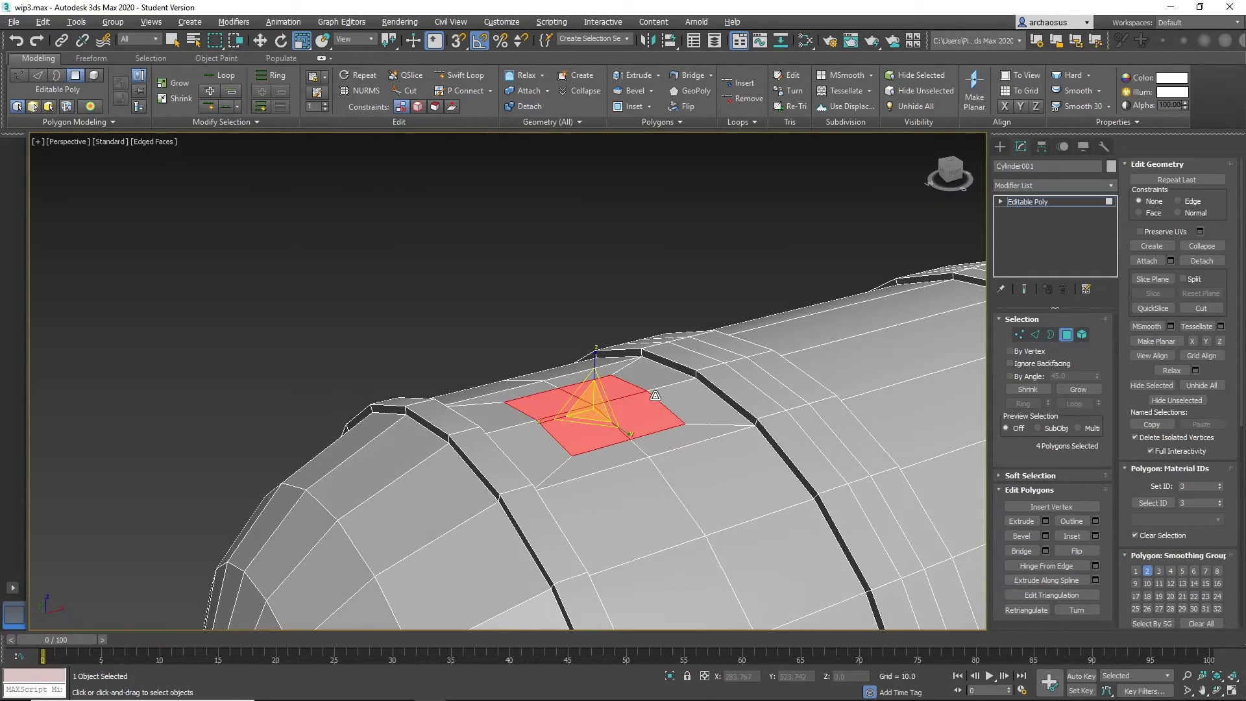
# Inset the square patch slightly once more and grow the selection to include its new border polygons.
pyautogui.click(1071, 536)
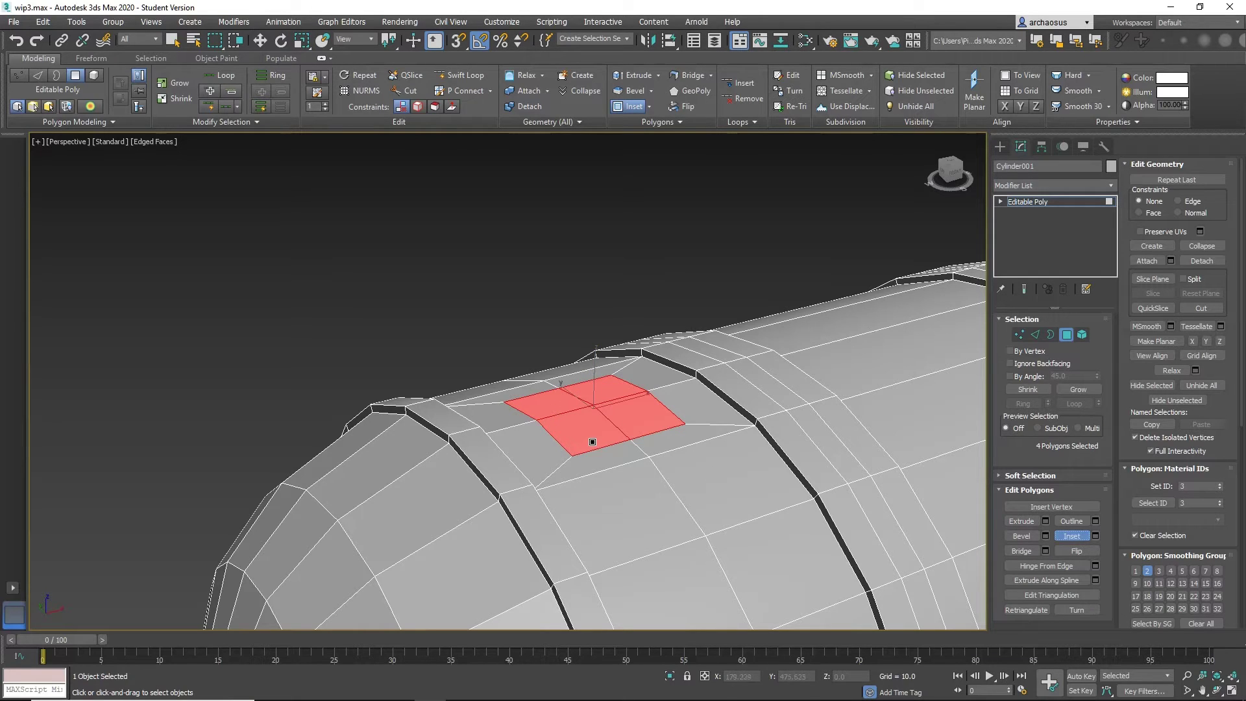
pyautogui.moveTo(586, 440); pyautogui.dragTo(595, 419)
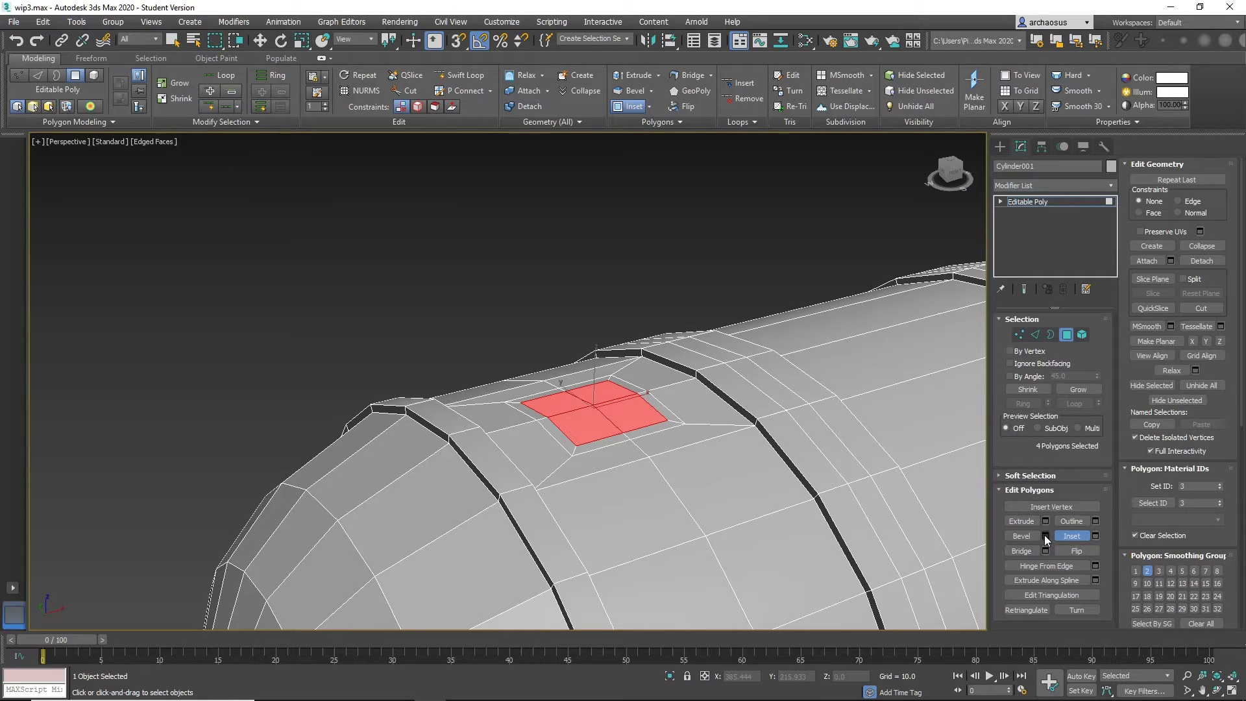
pyautogui.click(1074, 390)
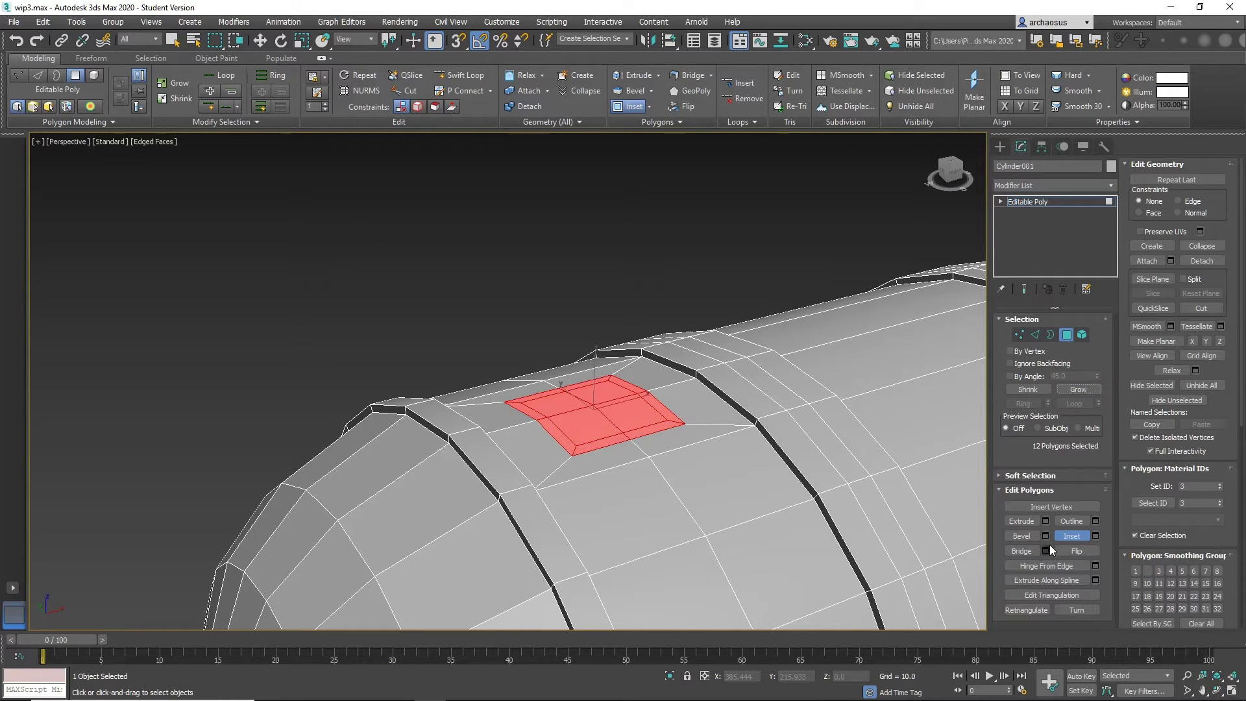
# Extrude the patch and its border, raise them about 5.5 units along Z as a low block, and flatten the top face.
pyautogui.click(1022, 521)
pyautogui.moveTo(601, 426); pyautogui.dragTo(564, 437)
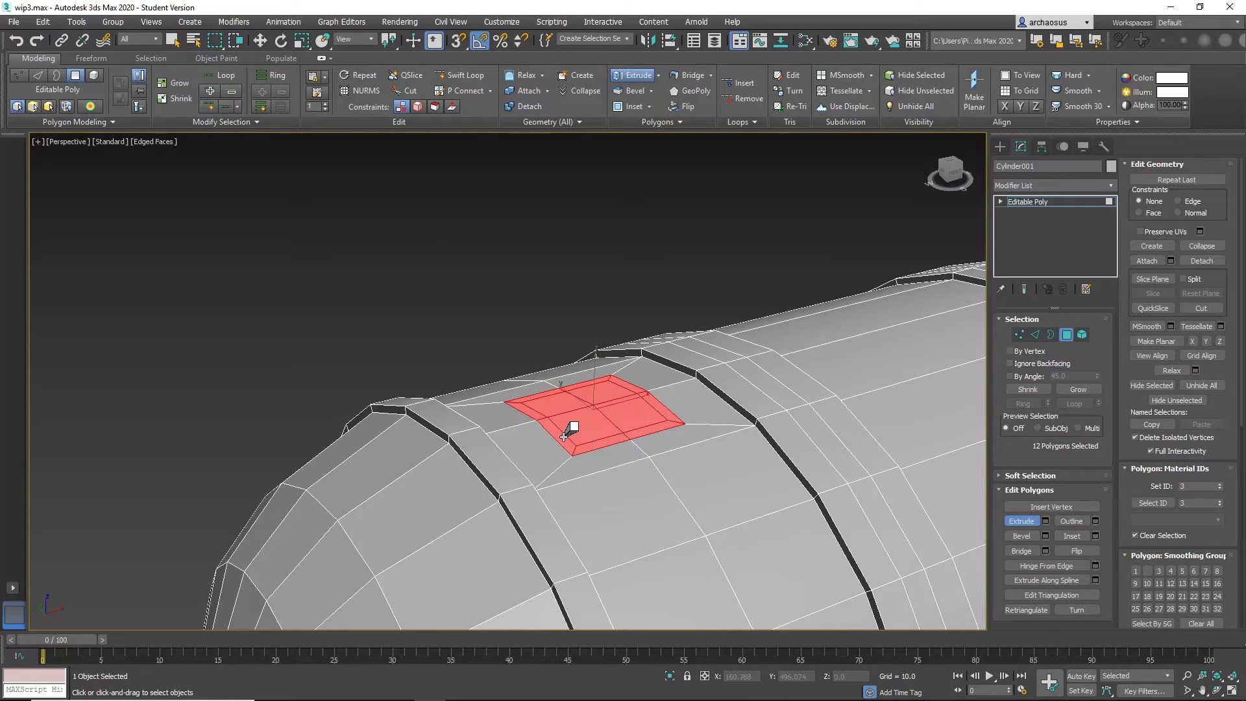
pyautogui.press('w')
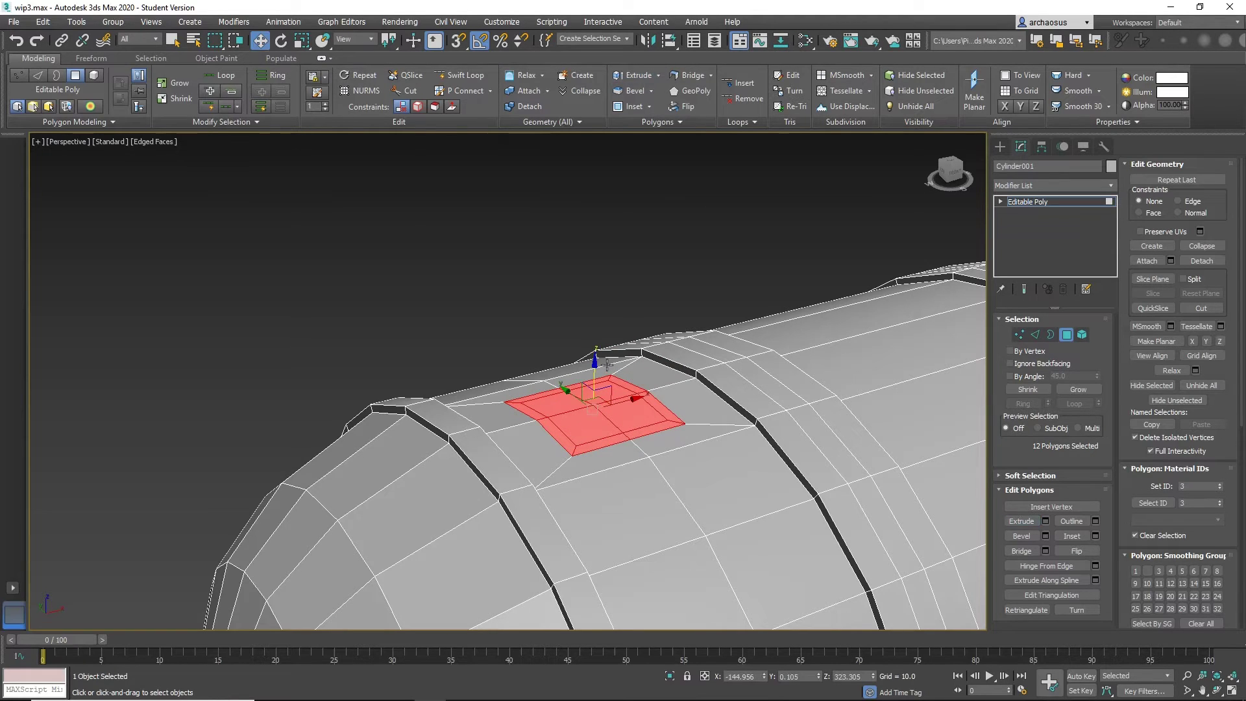
pyautogui.moveTo(592, 366); pyautogui.dragTo(595, 351)
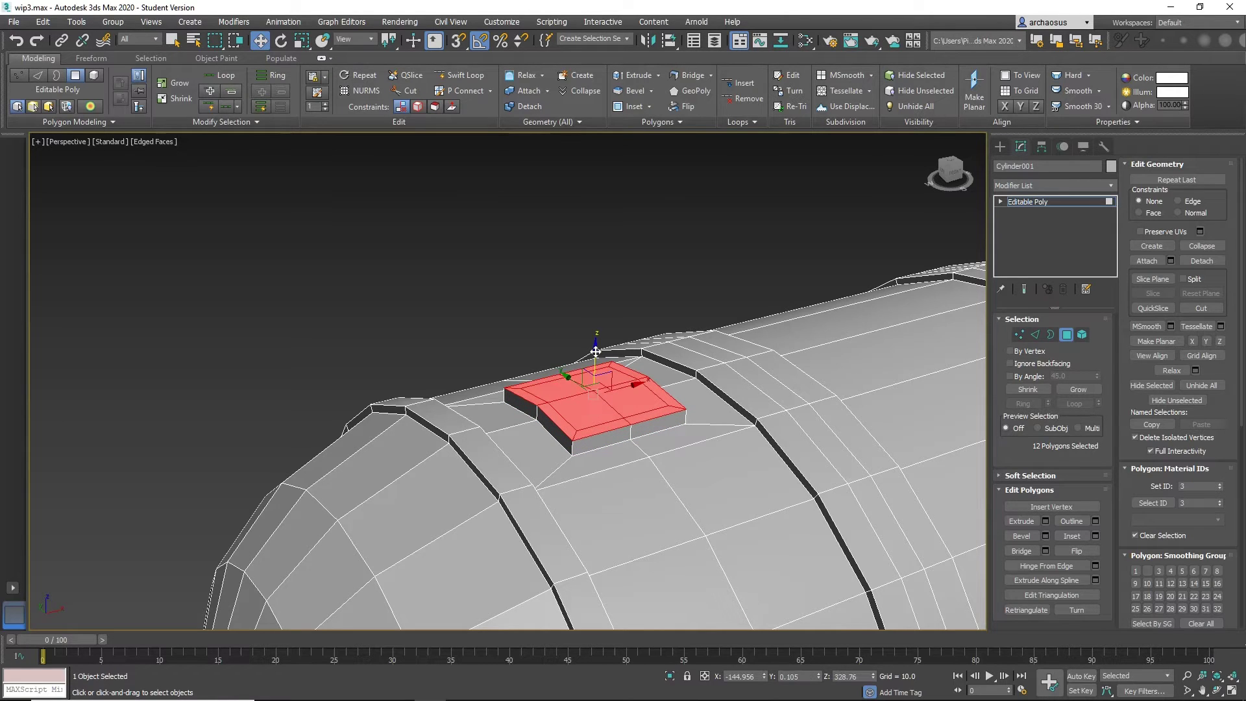
pyautogui.press('r')
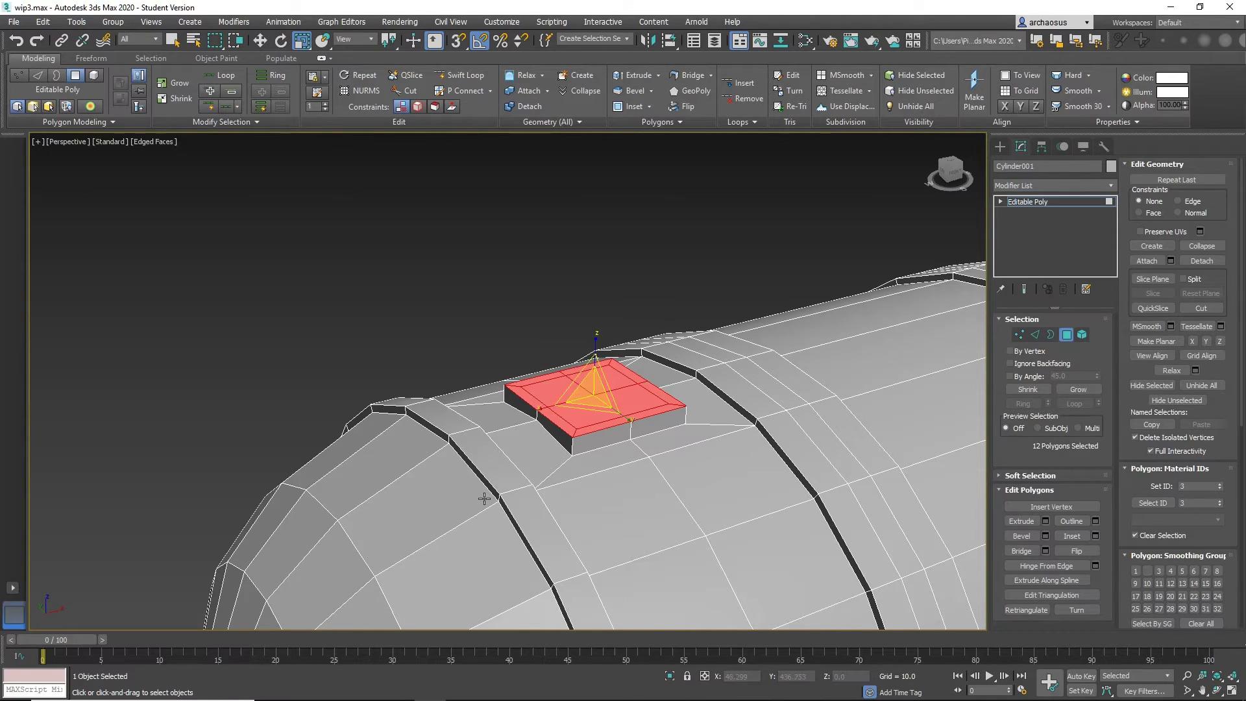
# Select only the four inner polygons on top of the raised block, leaving out the border.
pyautogui.keyDown('alt'); pyautogui.moveTo(474, 465); pyautogui.dragTo(634, 390, button='middle'); pyautogui.keyUp('alt')
pyautogui.click(584, 397)
pyautogui.keyDown('ctrl'); pyautogui.click(605, 374); pyautogui.keyUp('ctrl')
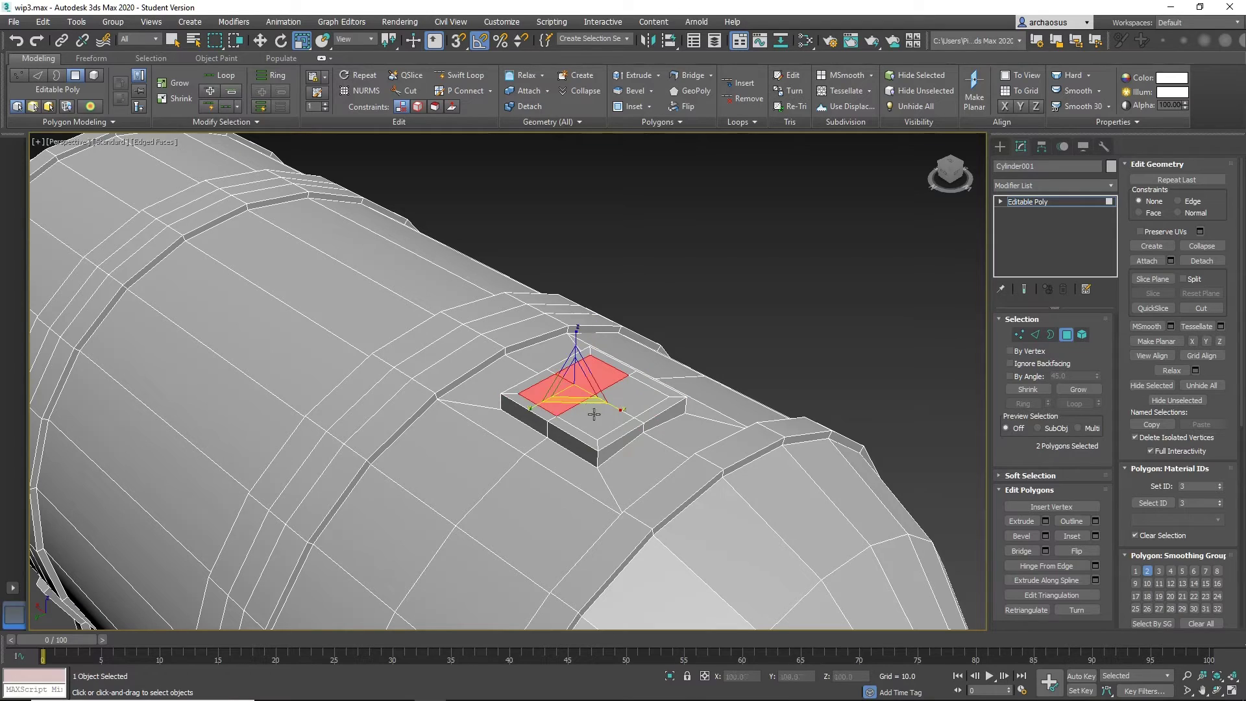
pyautogui.keyDown('ctrl'); pyautogui.click(629, 396); pyautogui.keyUp('ctrl')
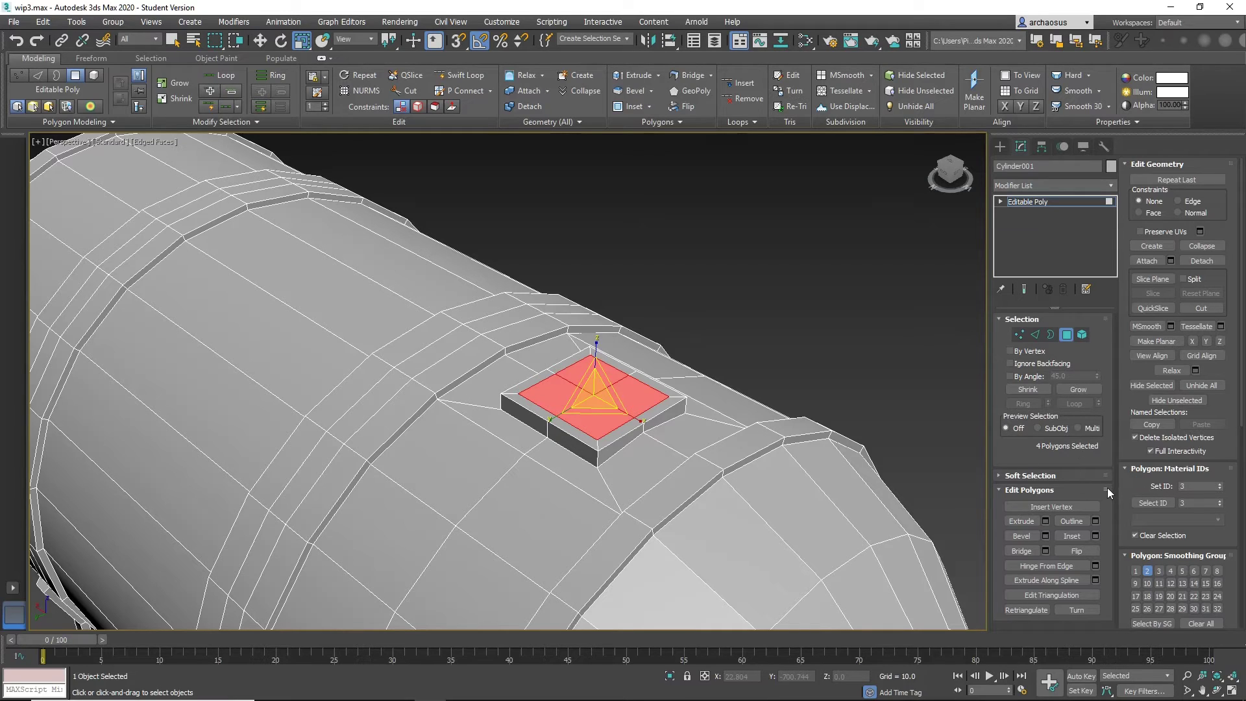
# Try MSmooth on the four inner top polygons, and undo it.
pyautogui.click(1155, 326)
pyautogui.keyDown('alt'); pyautogui.moveTo(817, 309); pyautogui.dragTo(839, 358, button='middle'); pyautogui.keyUp('alt')
pyautogui.scroll(4, 693, 322)
pyautogui.hotkey('ctrl', 'z')
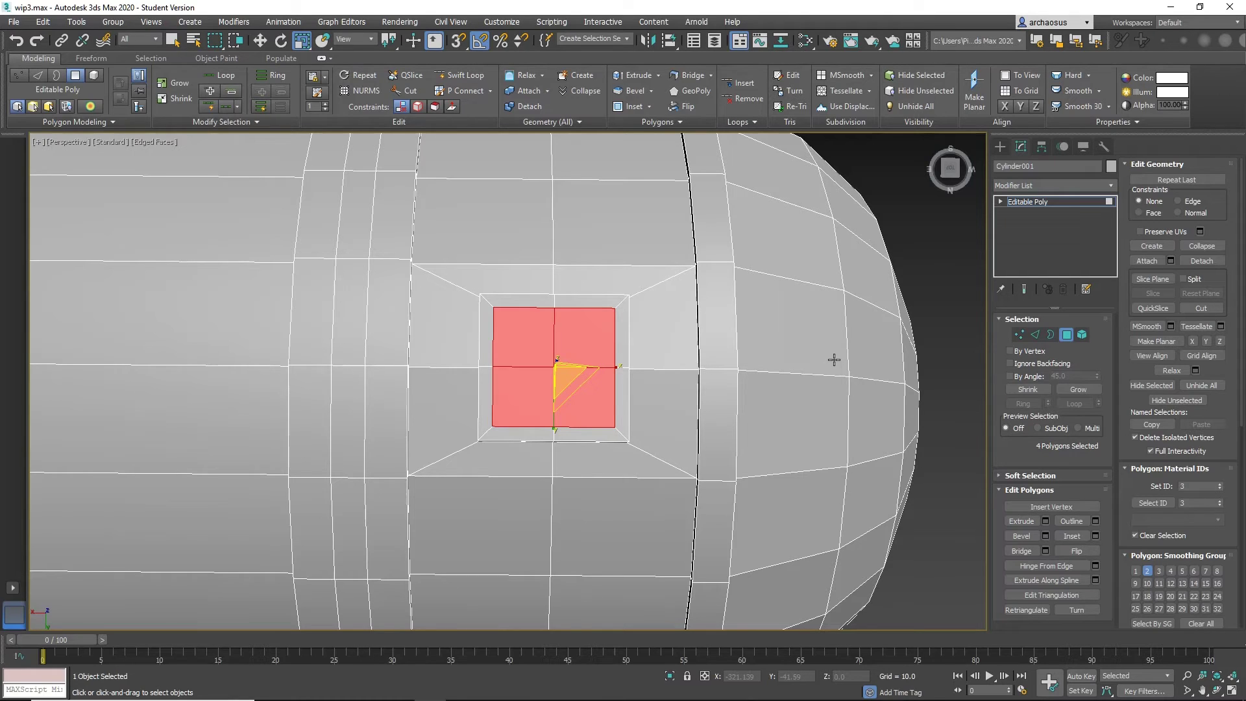
# In the Top view, move the two inner corner vertices on the block's +Y side about 8.8 units inward along Y.
pyautogui.press('t')
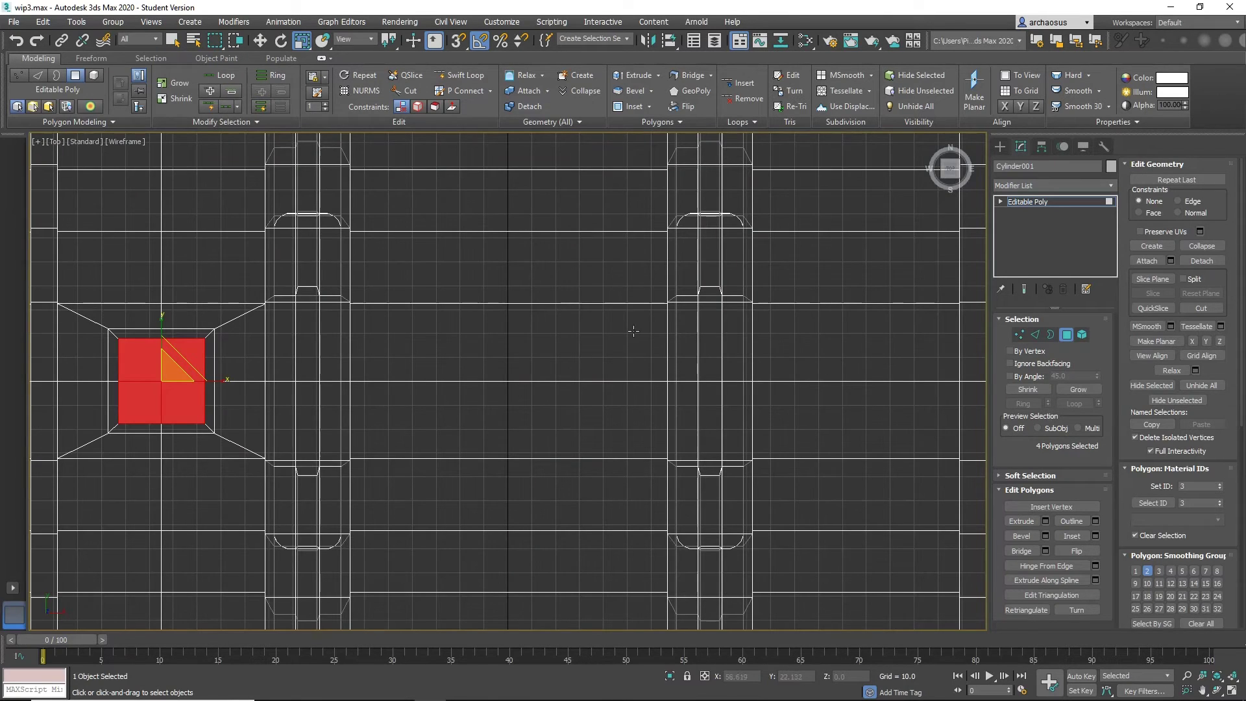
pyautogui.moveTo(489, 354)
pyautogui.mouseDown(button='middle')
pyautogui.moveTo(890, 333)
pyautogui.moveTo(877, 339)
pyautogui.mouseUp(button='middle')
pyautogui.scroll(8, 672, 350)
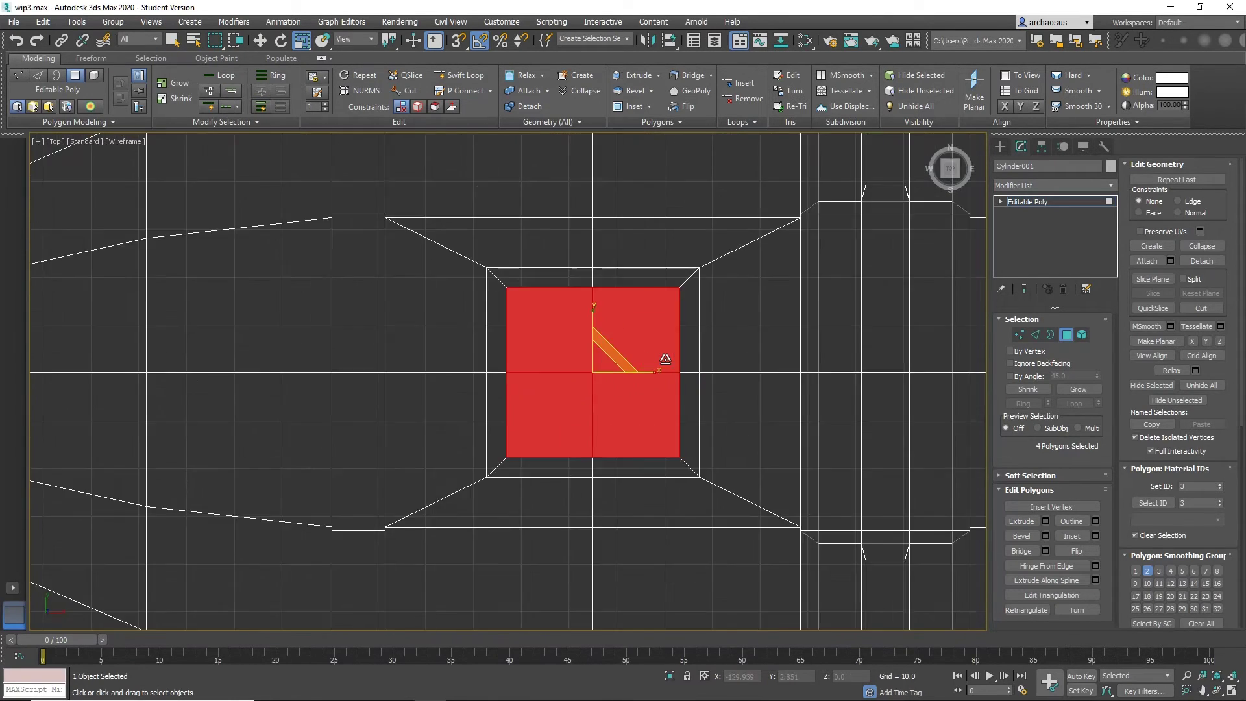
pyautogui.moveTo(690, 351); pyautogui.dragTo(668, 352, button='middle')
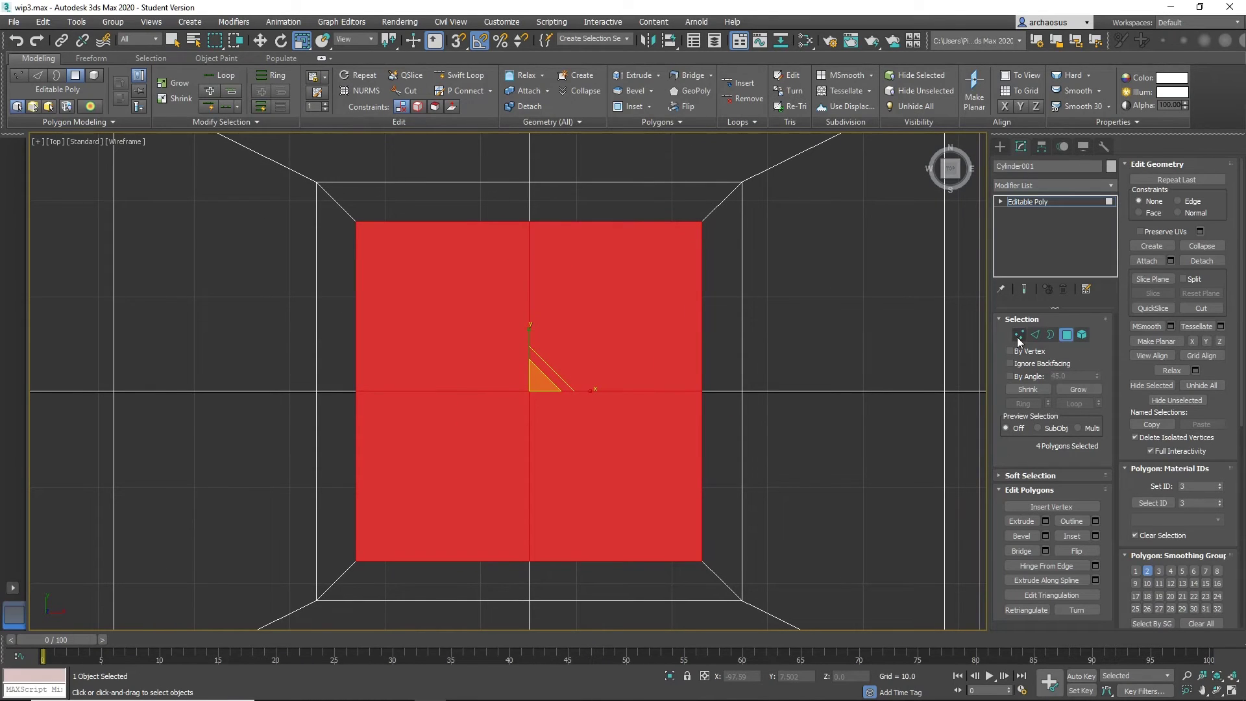
pyautogui.click(1018, 334)
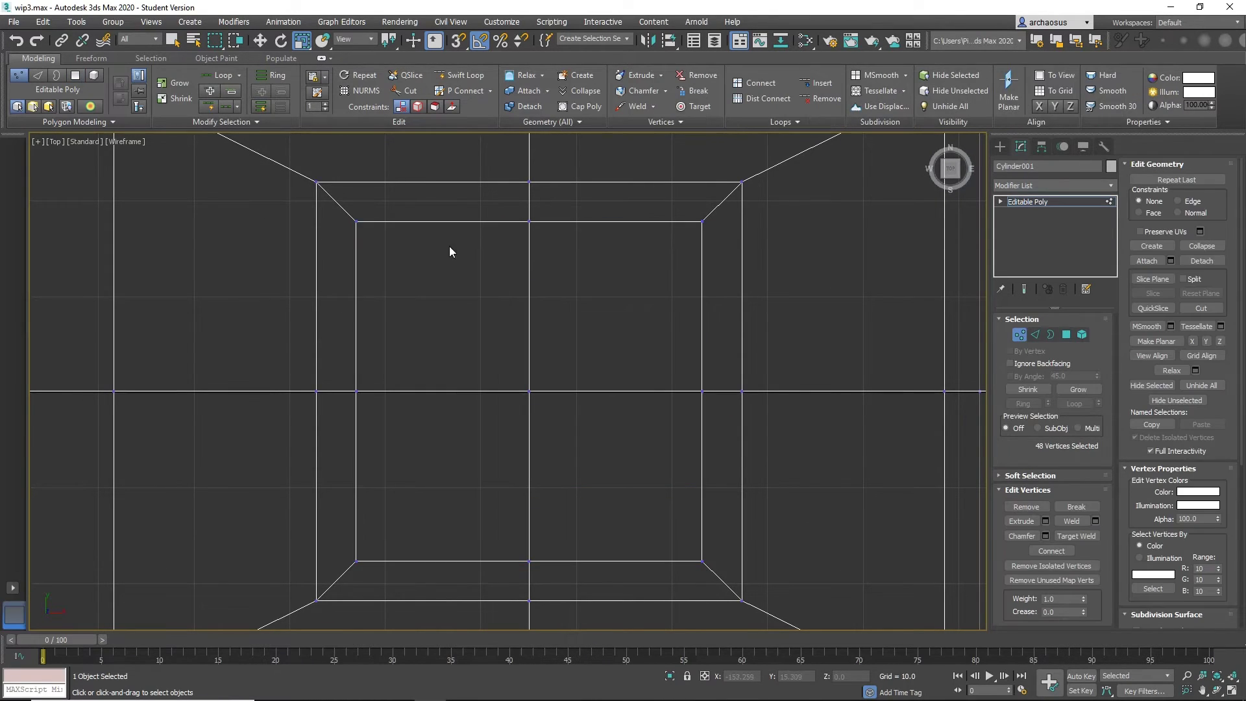
pyautogui.click(357, 222)
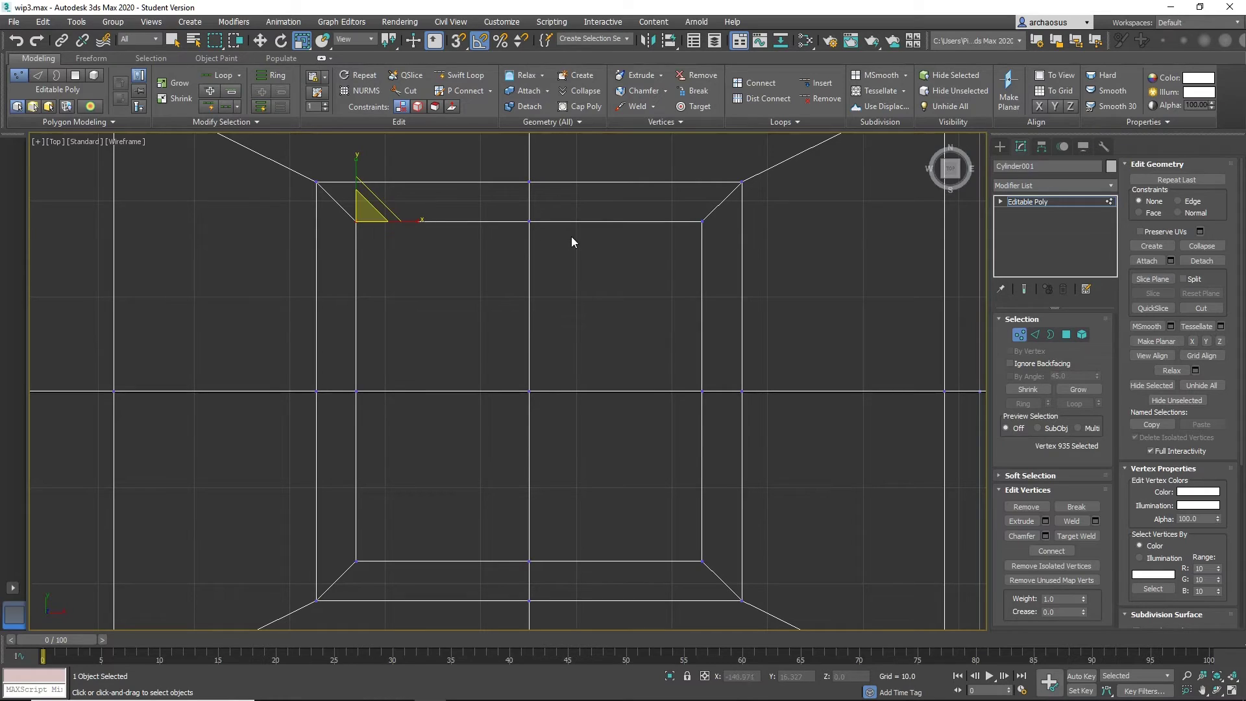
pyautogui.keyDown('ctrl'); pyautogui.click(702, 222); pyautogui.keyUp('ctrl')
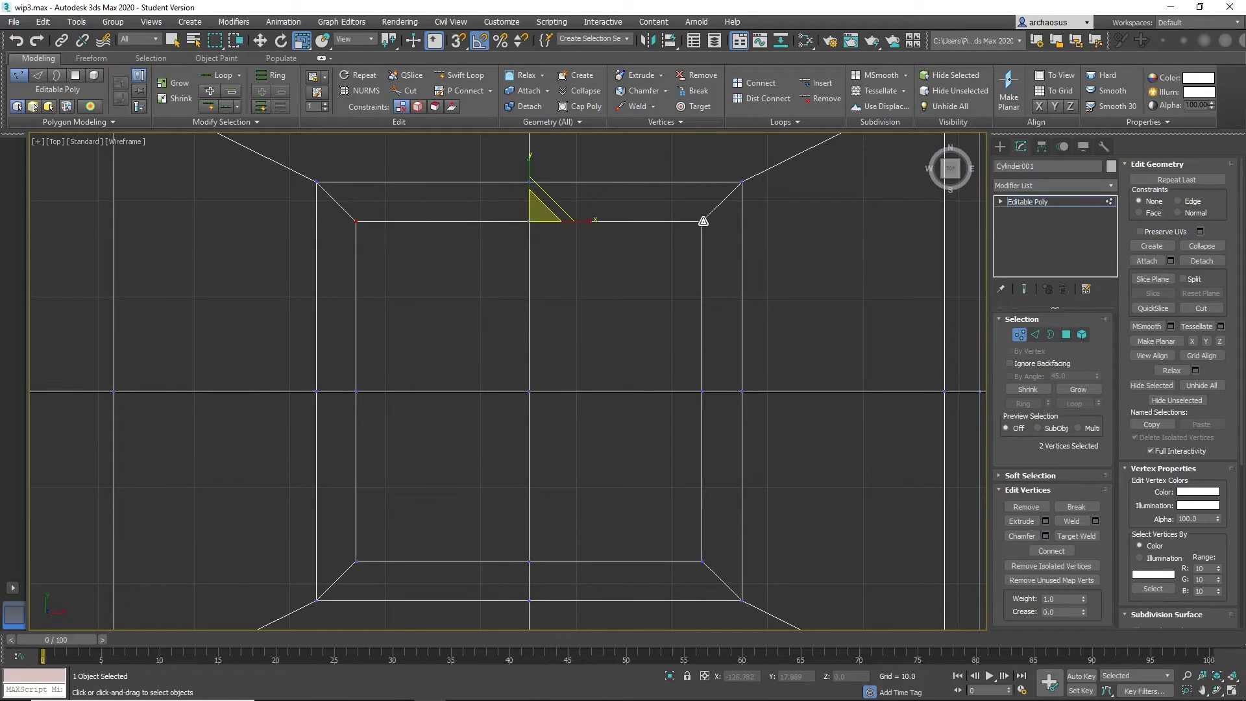
pyautogui.press('w')
pyautogui.moveTo(529, 180); pyautogui.dragTo(529, 260)
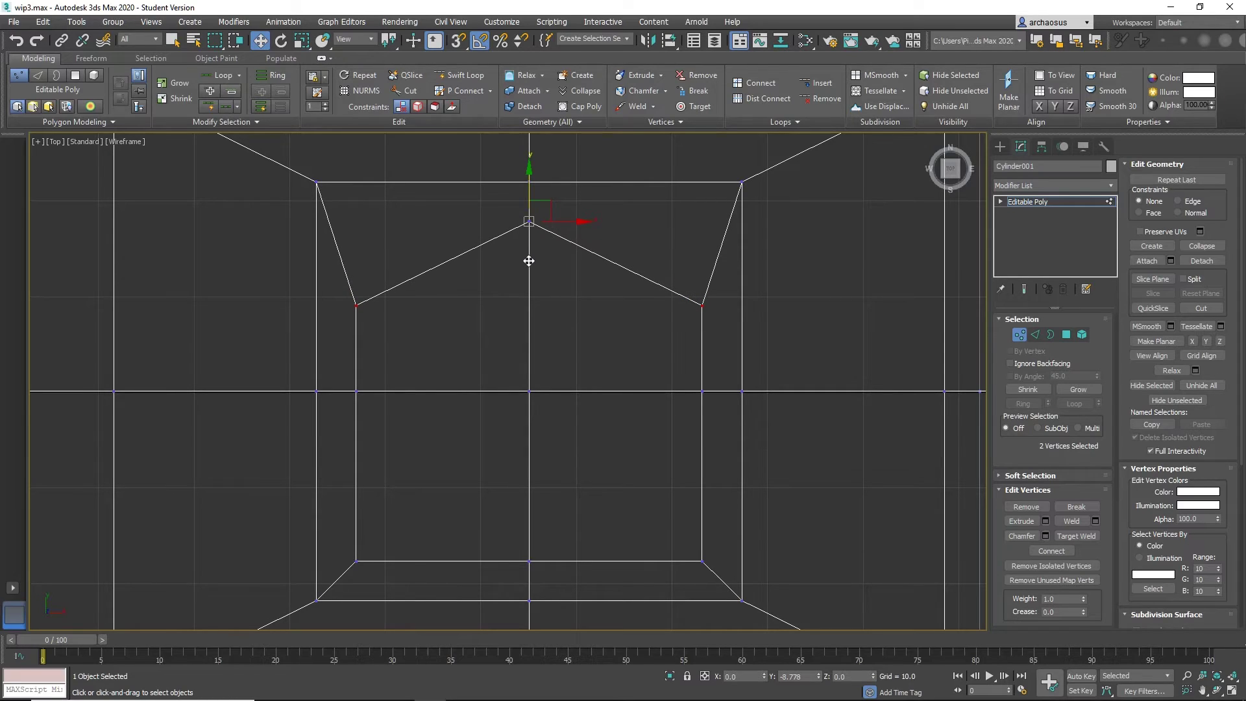
# Move the two inner corner vertices on the block's -Y side inward along Y to about Y -9.6.
pyautogui.click(357, 561)
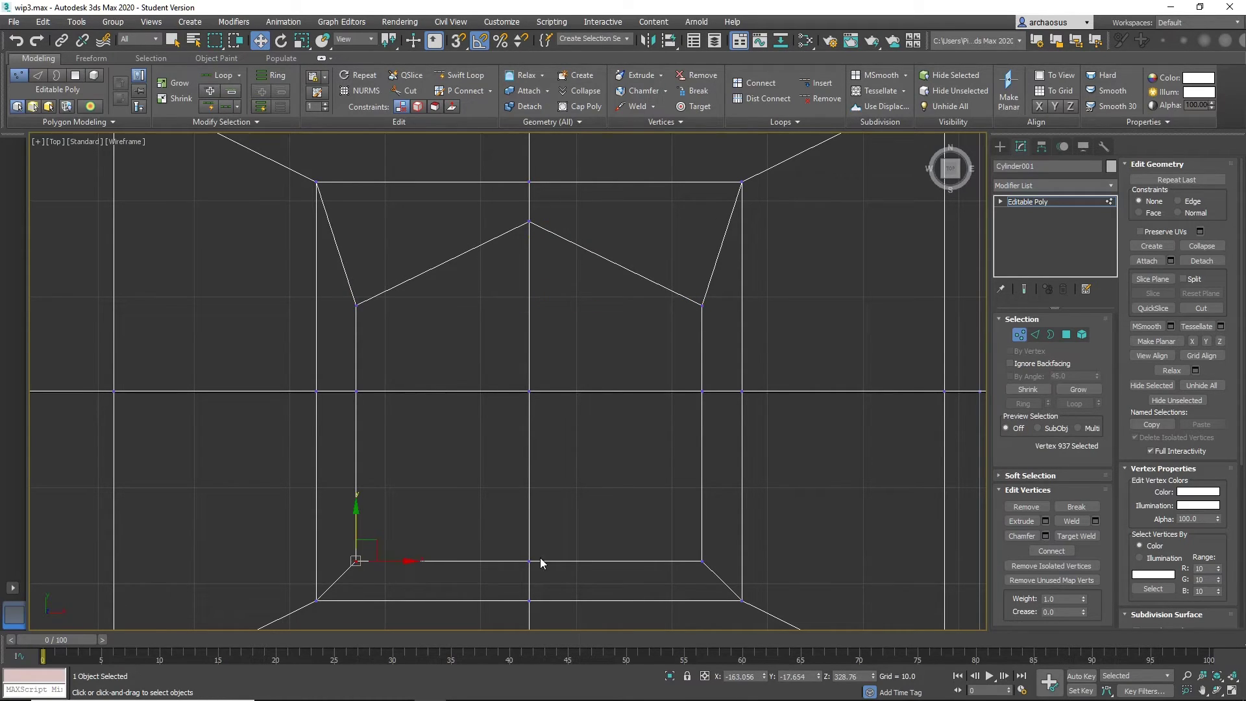
pyautogui.keyDown('ctrl'); pyautogui.click(700, 560); pyautogui.keyUp('ctrl')
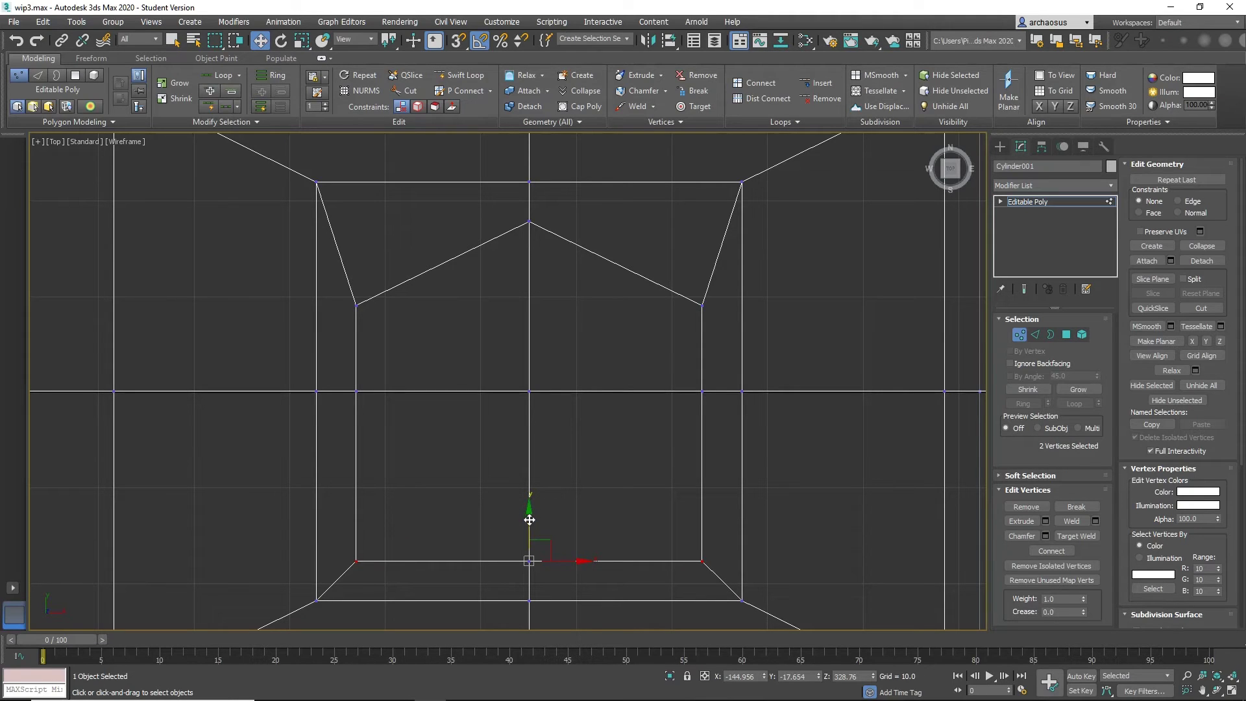
pyautogui.moveTo(530, 519); pyautogui.dragTo(538, 443)
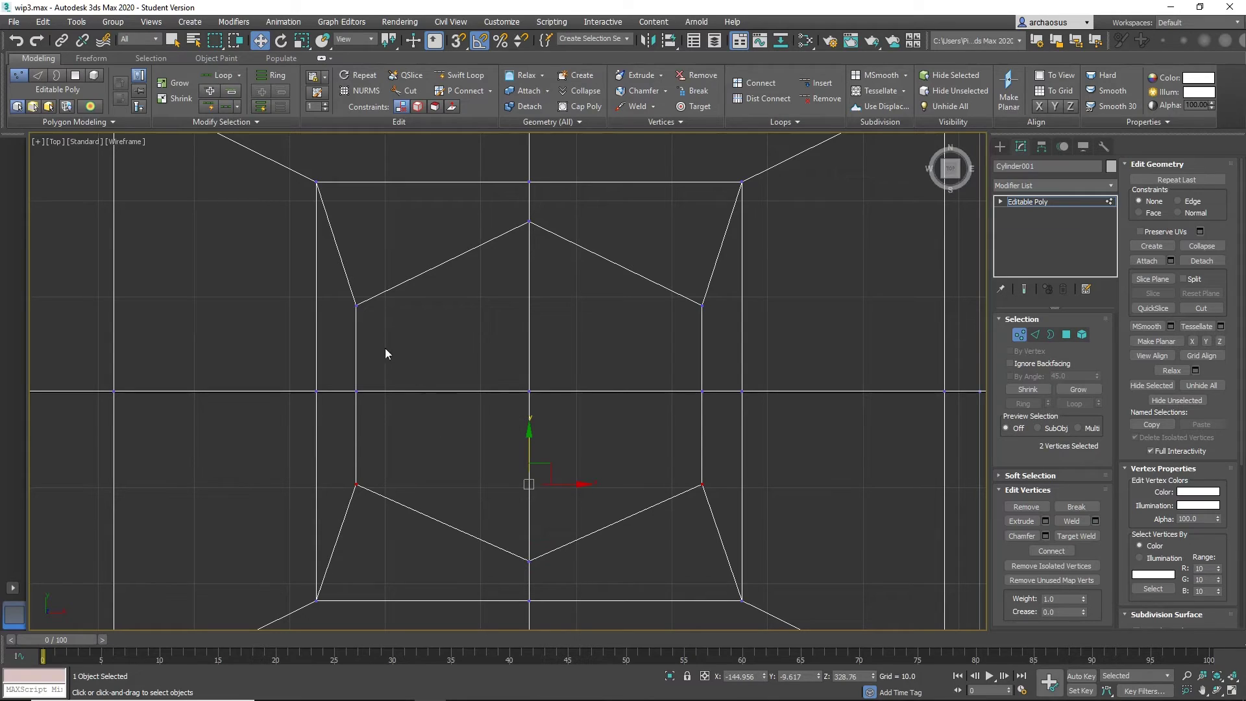
# Move the inner corner vertices inward along X, the -X pair to about X -160.5 and the +X pair to about X -128.7.
pyautogui.click(355, 304)
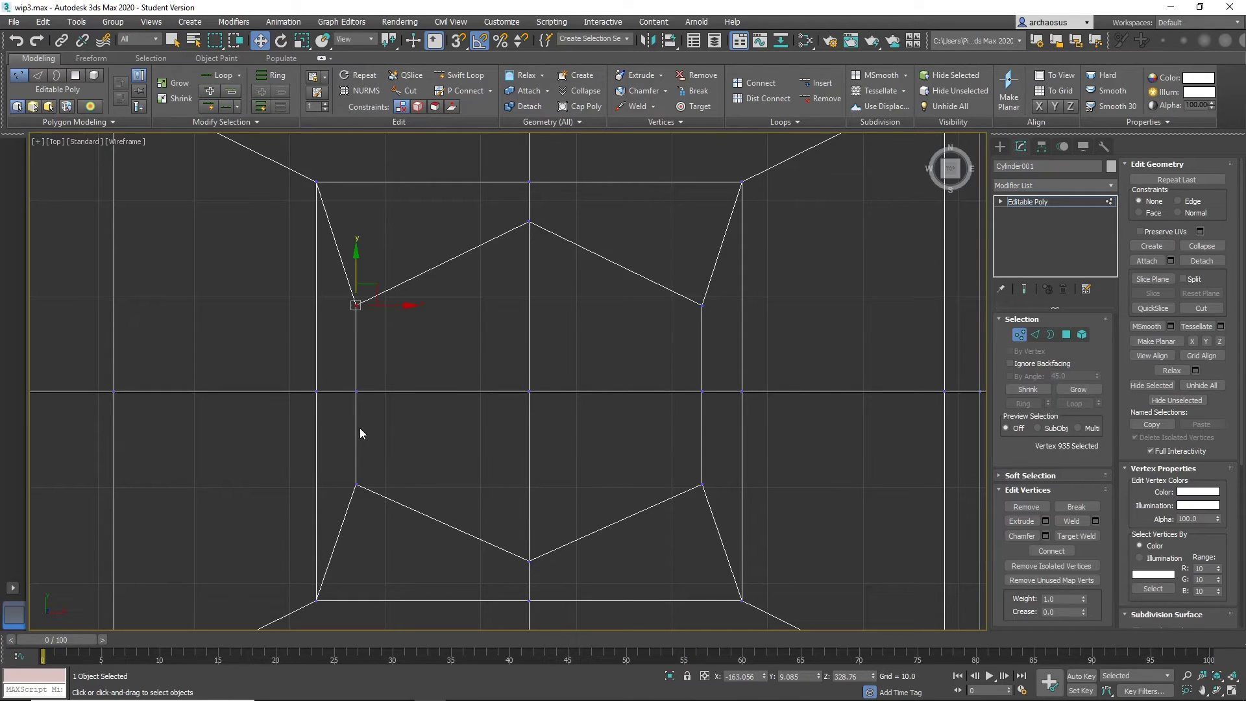
pyautogui.keyDown('ctrl'); pyautogui.click(357, 483); pyautogui.keyUp('ctrl')
pyautogui.moveTo(407, 393)
pyautogui.mouseDown()
pyautogui.moveTo(459, 401)
pyautogui.moveTo(430, 394)
pyautogui.mouseUp()
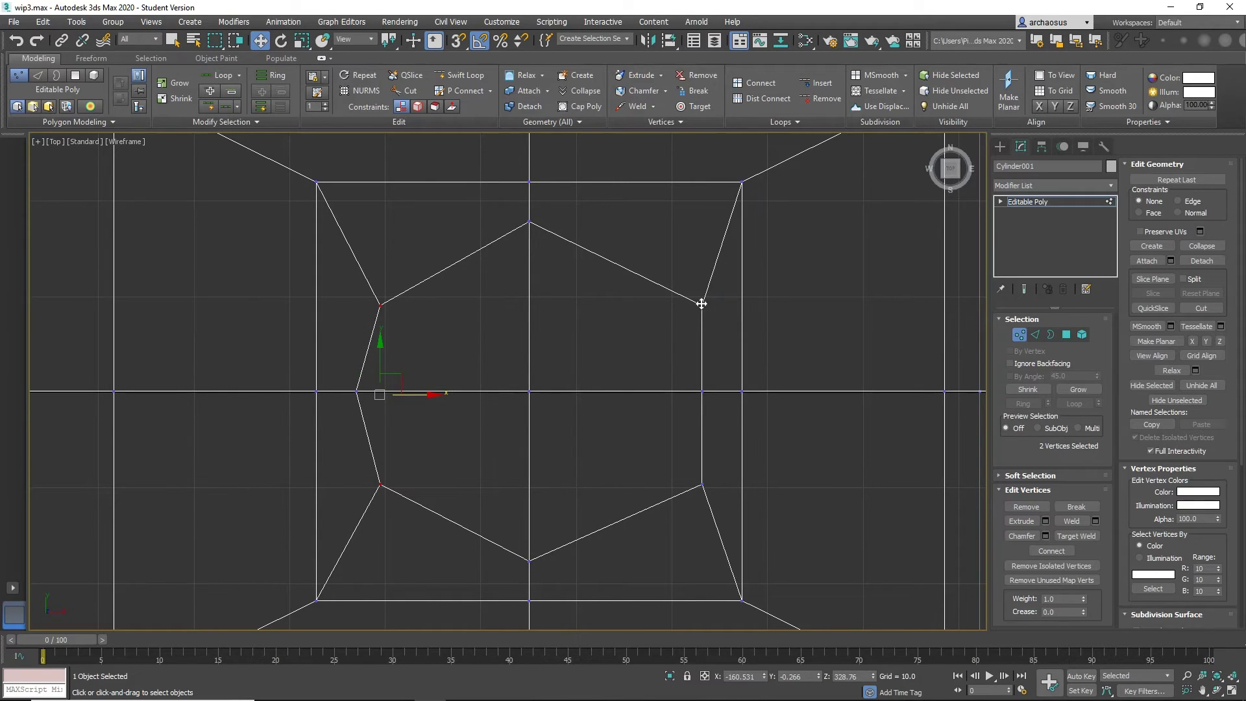
pyautogui.click(702, 303)
pyautogui.keyDown('ctrl'); pyautogui.click(701, 484); pyautogui.keyUp('ctrl')
pyautogui.moveTo(738, 395); pyautogui.dragTo(719, 393)
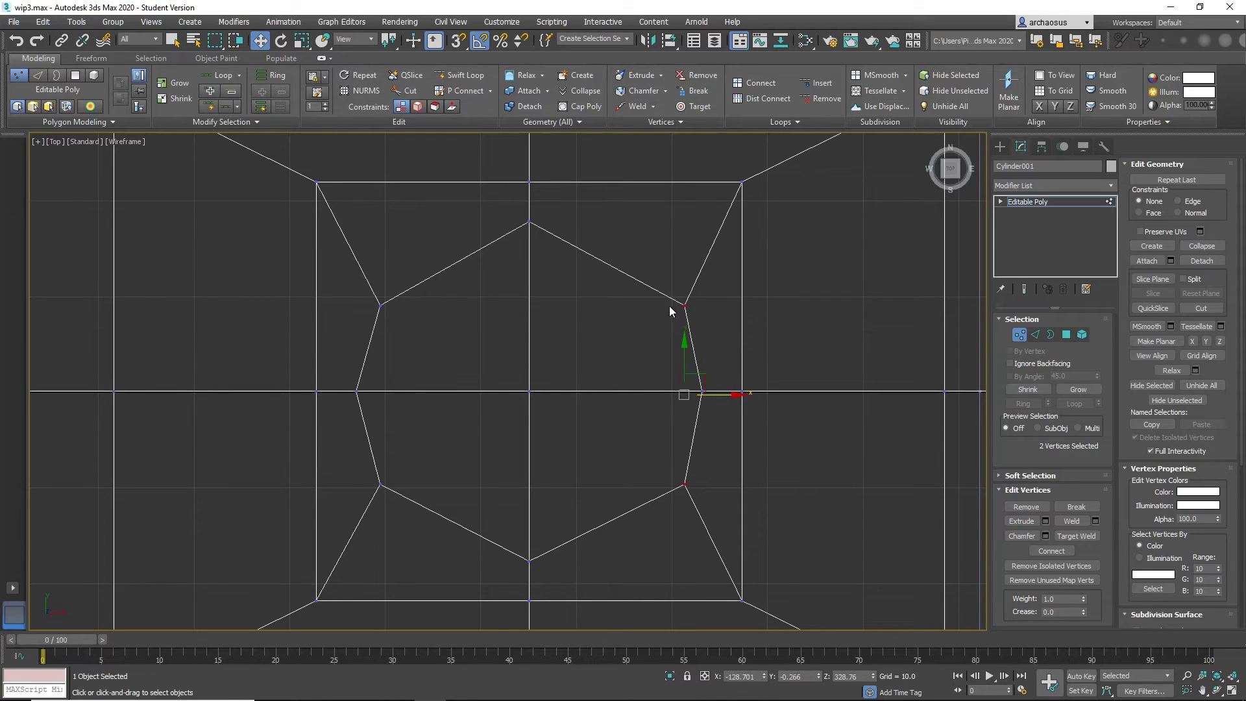
# Move each of the four inner corner vertices individually toward the centre line and outward along Y, rounding the inner outline into an approximate octagon.
pyautogui.click(685, 303)
pyautogui.moveTo(707, 290); pyautogui.dragTo(683, 257)
pyautogui.click(685, 484)
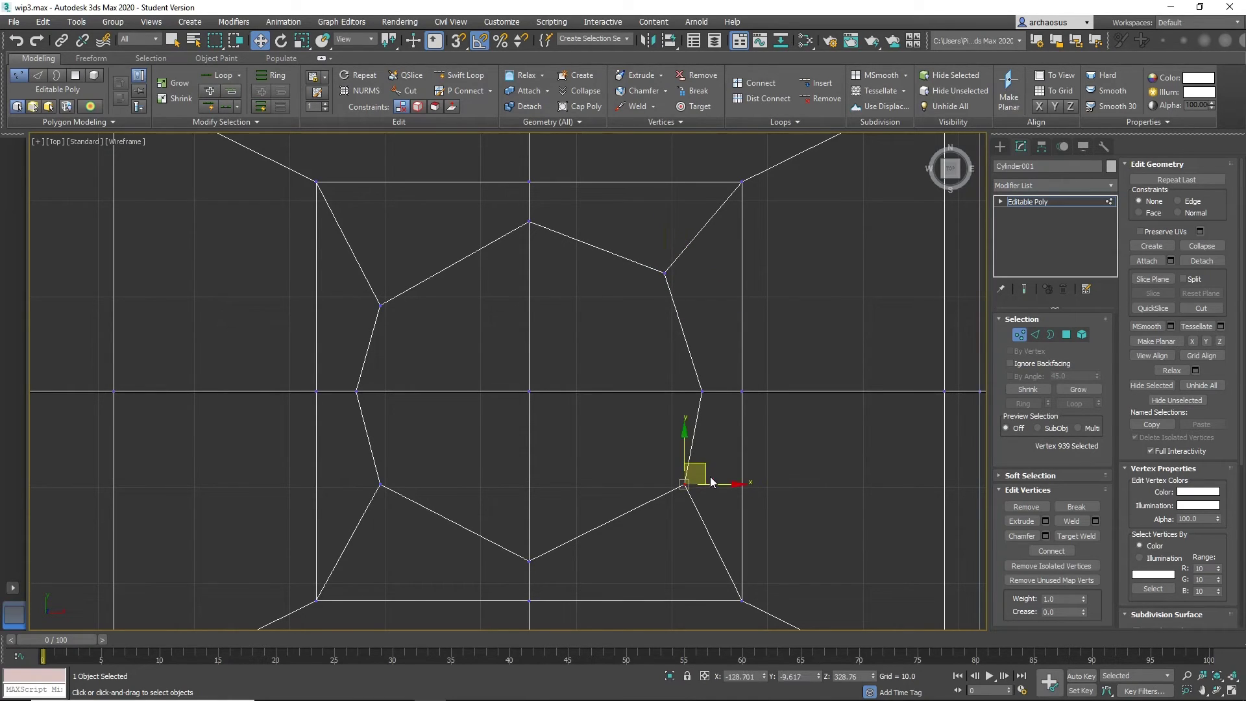
pyautogui.moveTo(704, 472); pyautogui.dragTo(673, 504)
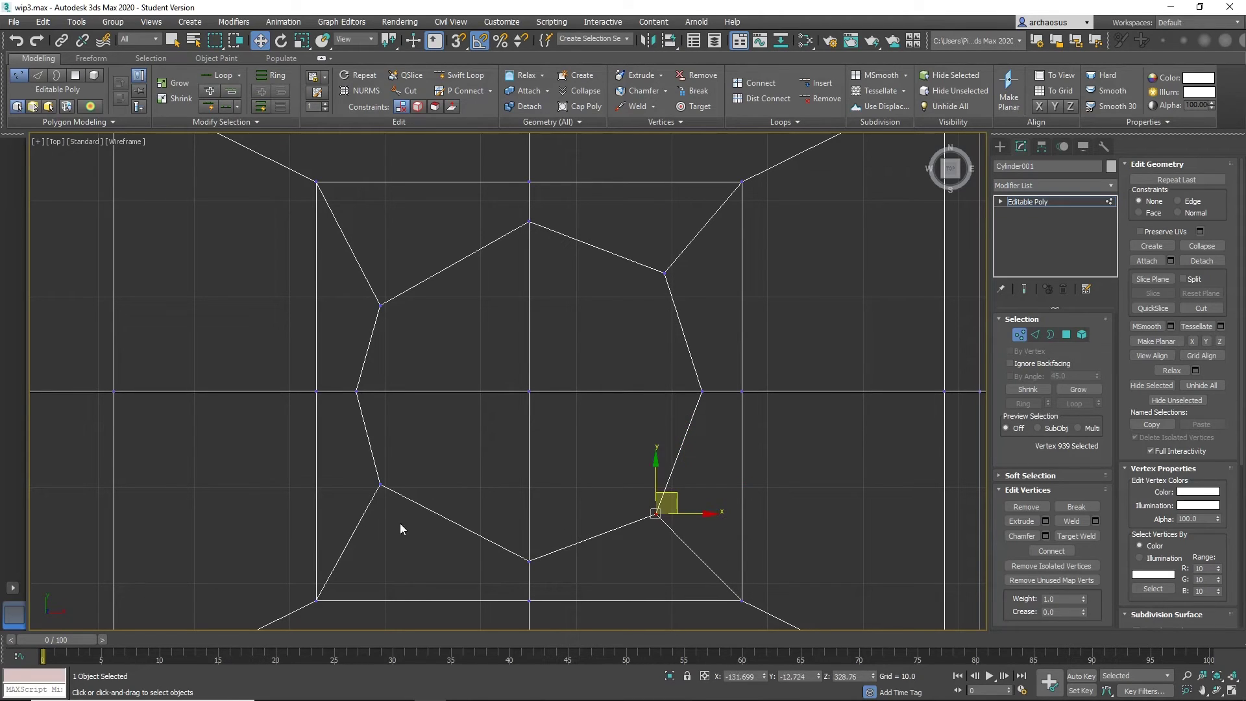
pyautogui.click(384, 484)
pyautogui.moveTo(401, 471); pyautogui.dragTo(414, 489)
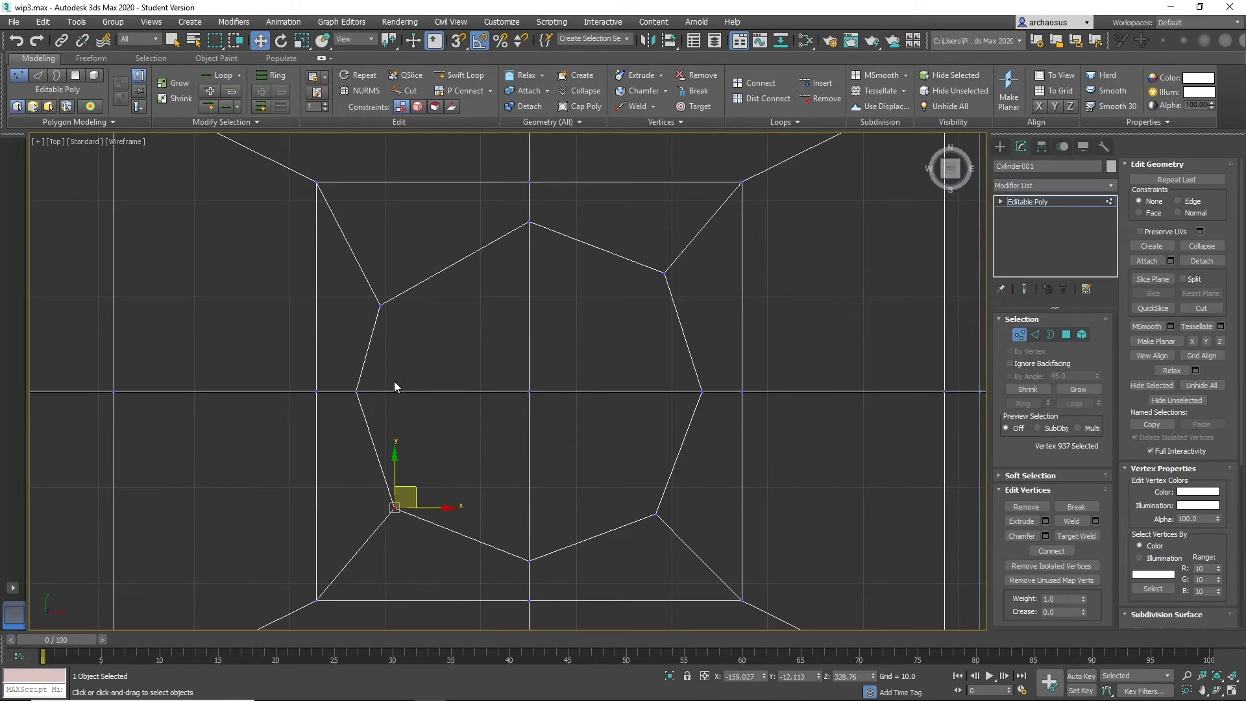
pyautogui.click(381, 303)
pyautogui.moveTo(397, 289); pyautogui.dragTo(416, 259)
pyautogui.click(1021, 333)
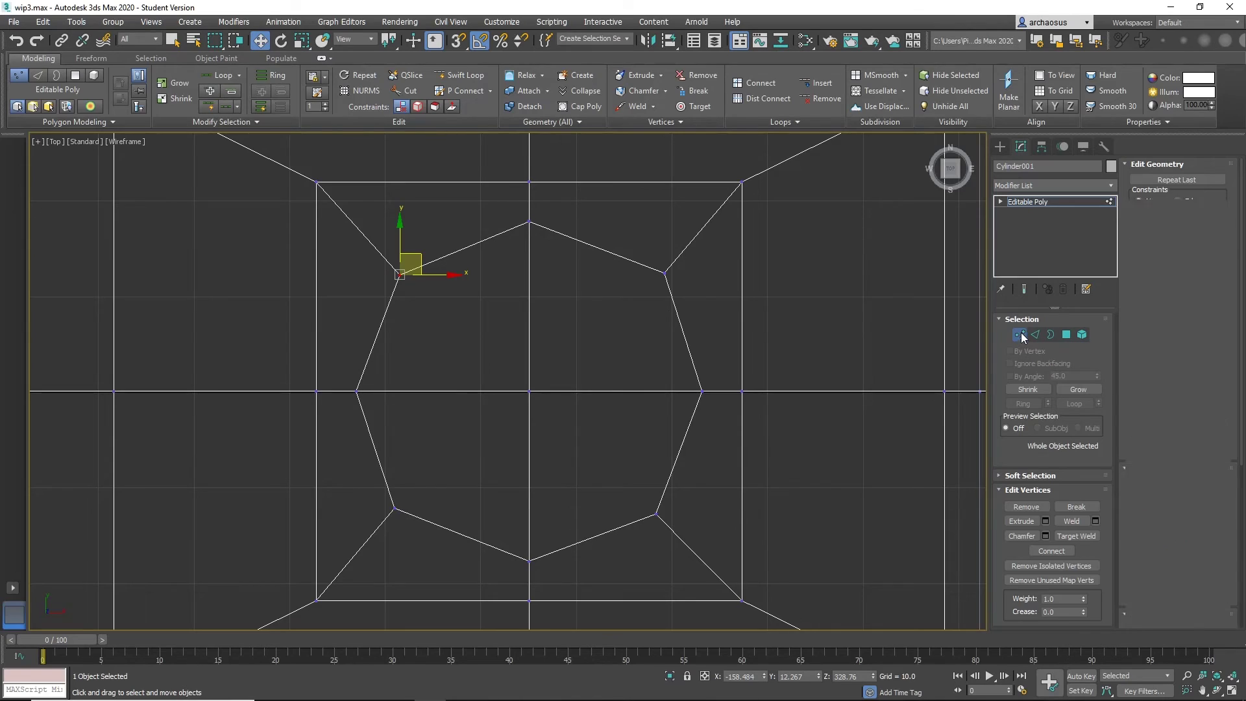
# Draw a 24-sided guide cylinder with a radius of about 17.7 and a height of about 1.3, centred on the octagon.
pyautogui.click(1000, 147)
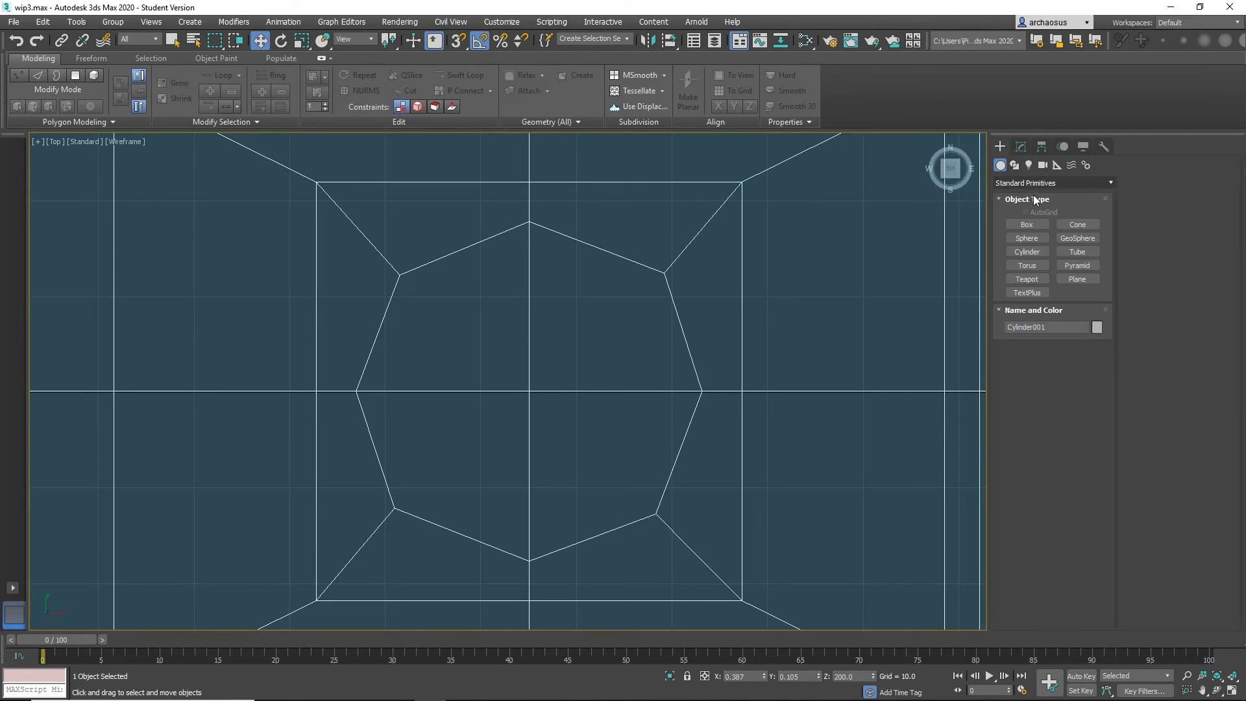
pyautogui.click(1028, 251)
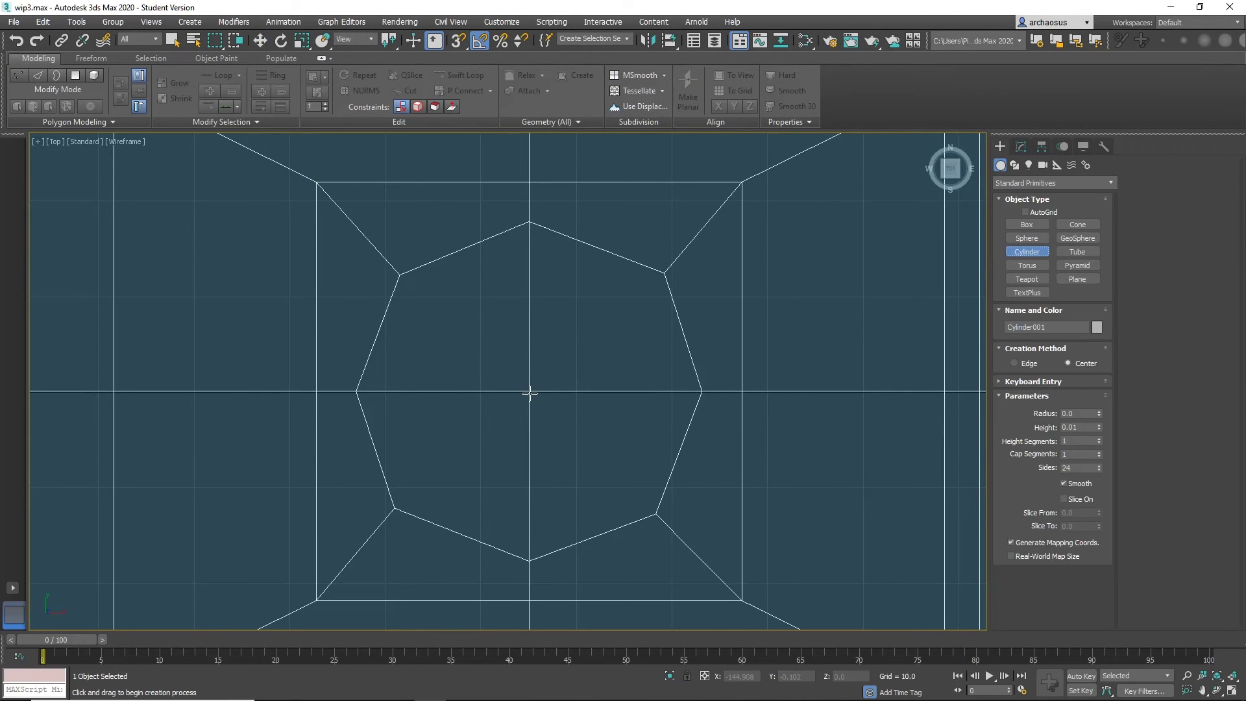
pyautogui.moveTo(530, 392); pyautogui.dragTo(591, 544)
pyautogui.press('w')
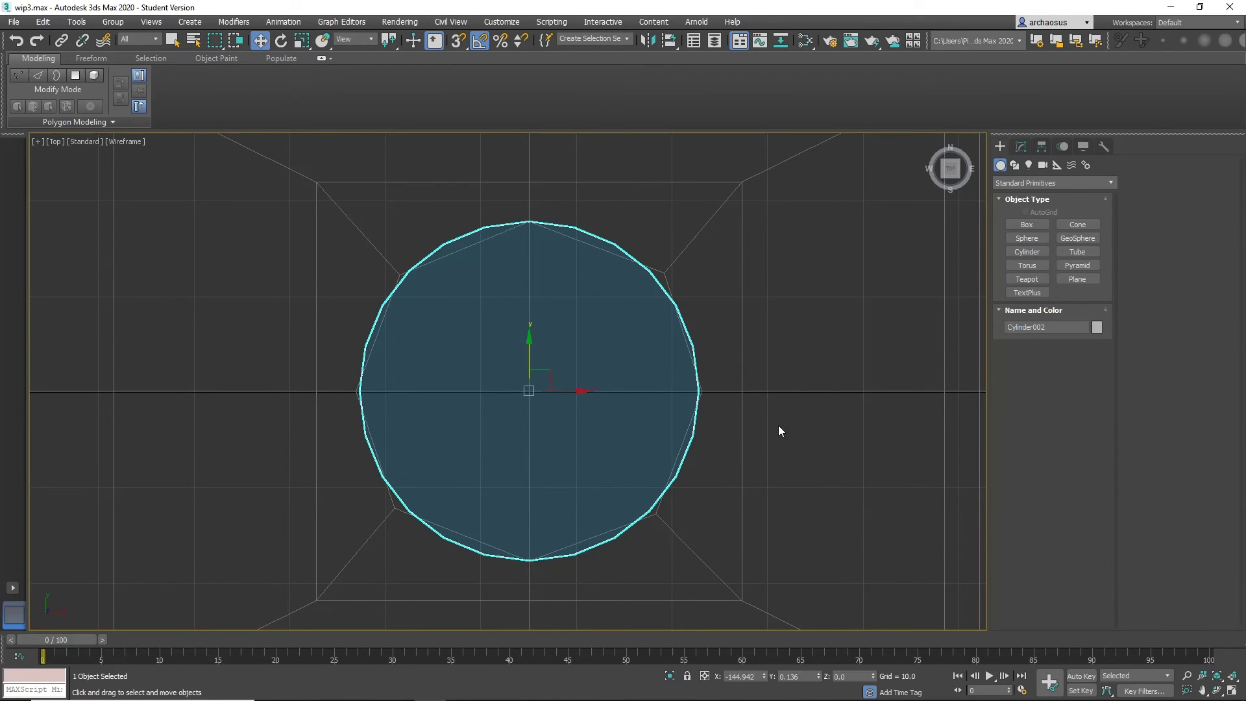
# Fit the tank's two -X octagon corner vertices to the guide circle at about X -158, Y 13 and Y -13.6.
pyautogui.click(734, 389)
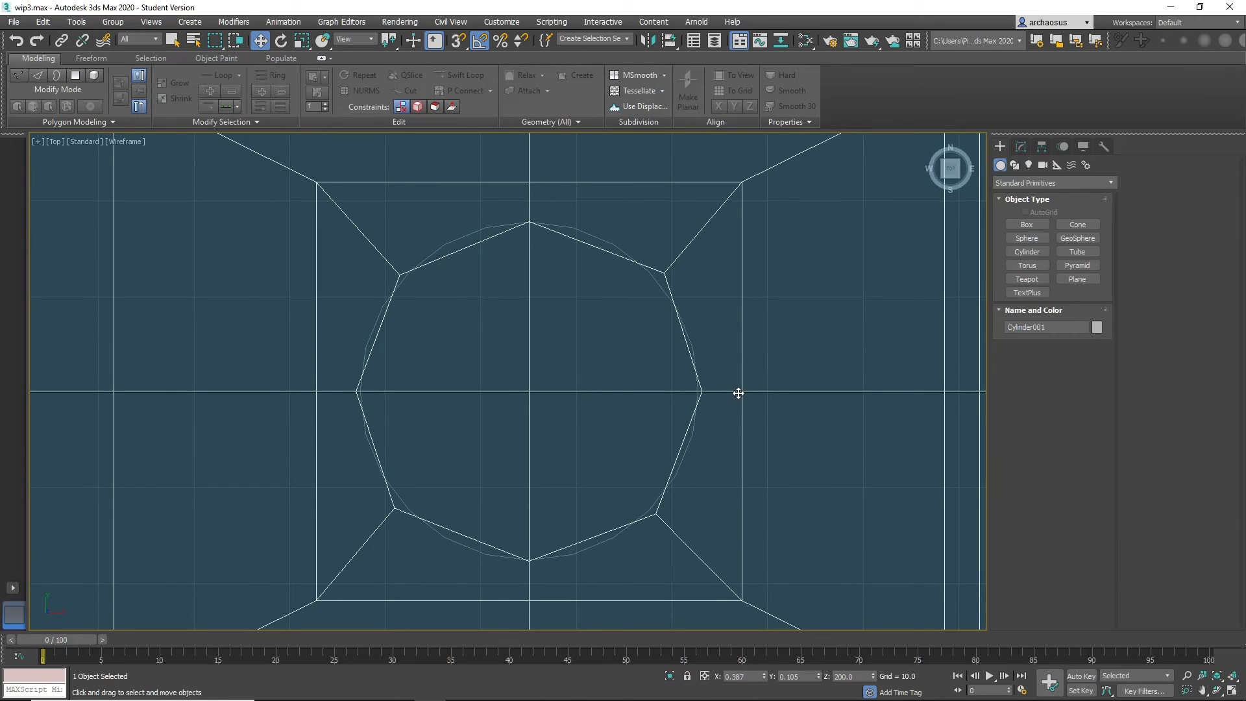
pyautogui.click(1020, 146)
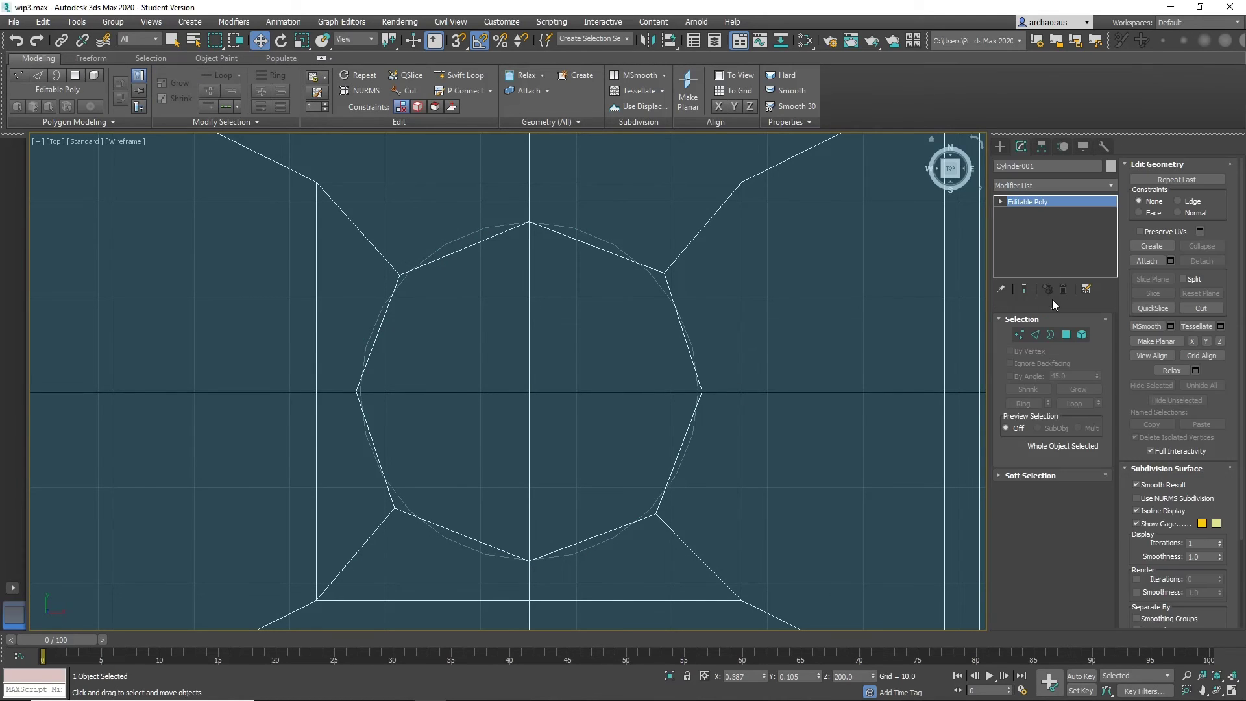
pyautogui.click(1019, 334)
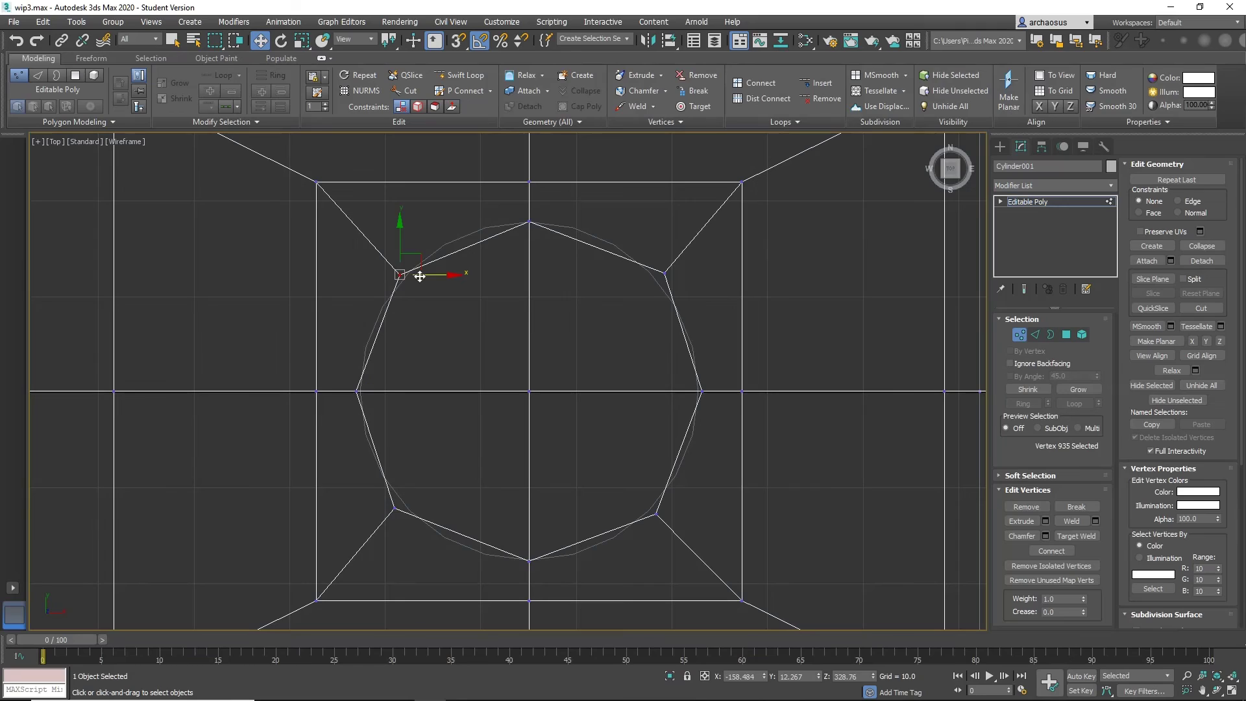
pyautogui.click(368, 279)
pyautogui.click(408, 286)
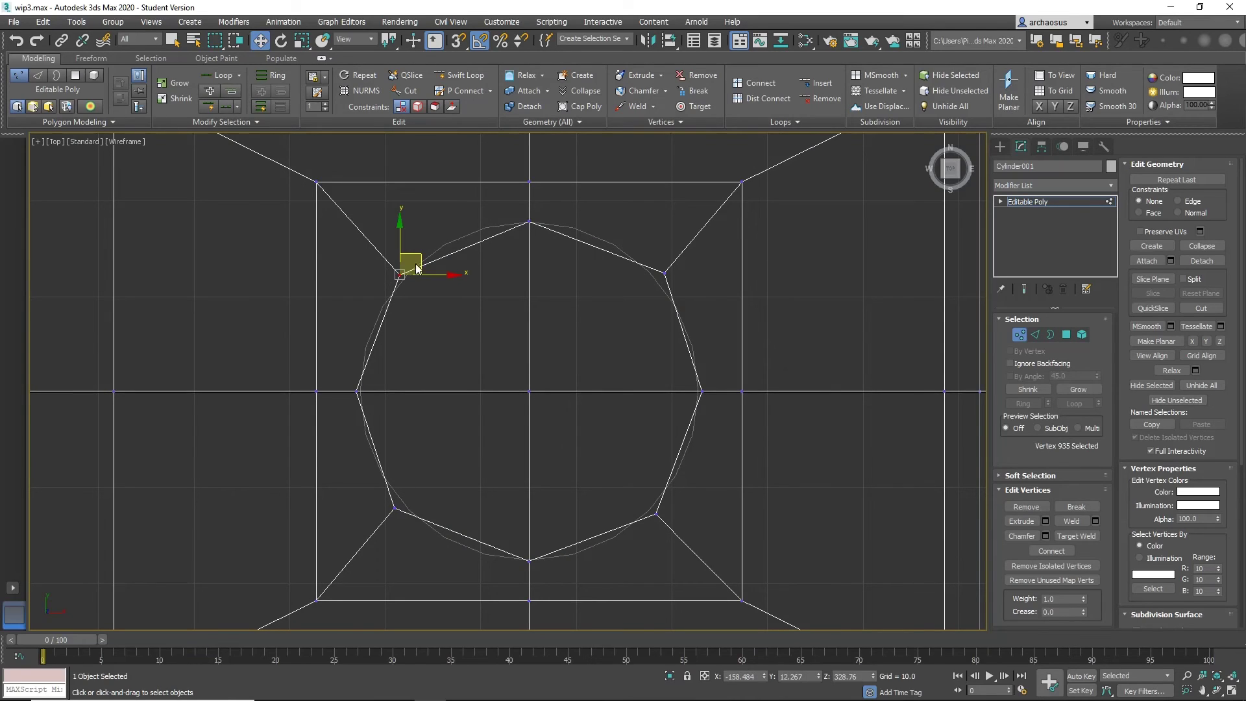
pyautogui.moveTo(422, 260); pyautogui.dragTo(431, 246)
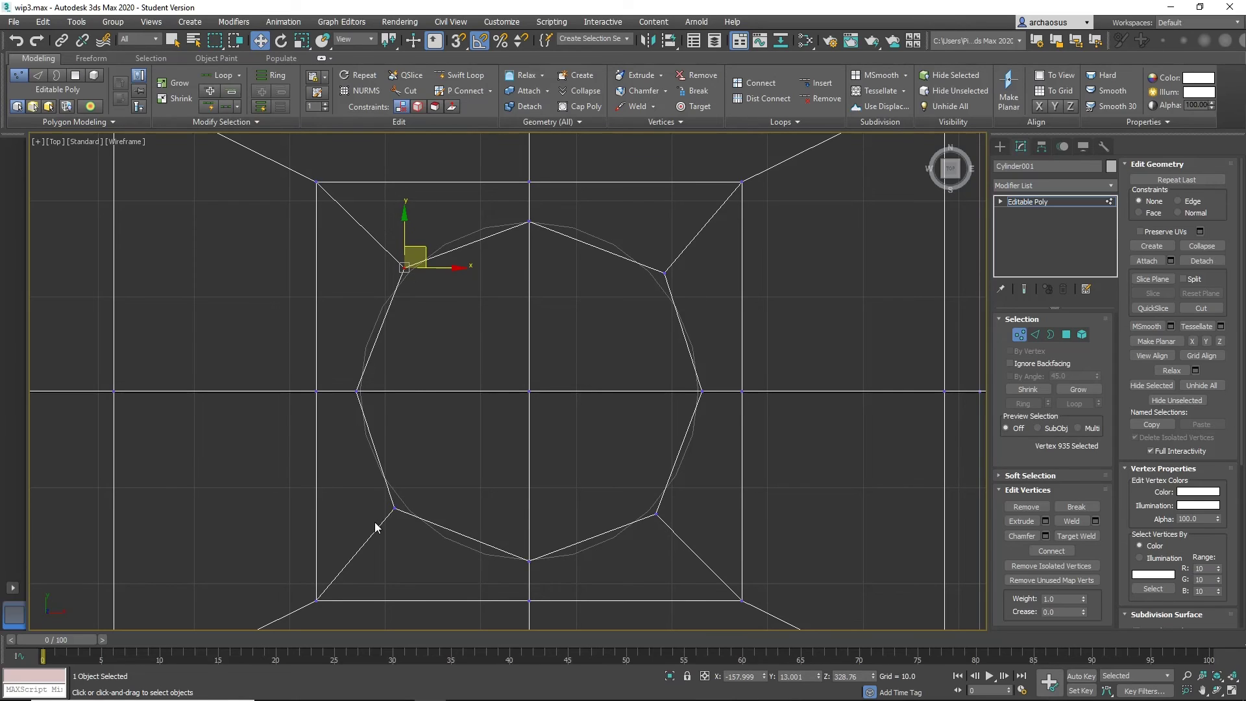
pyautogui.click(391, 511)
pyautogui.moveTo(415, 491); pyautogui.dragTo(460, 503)
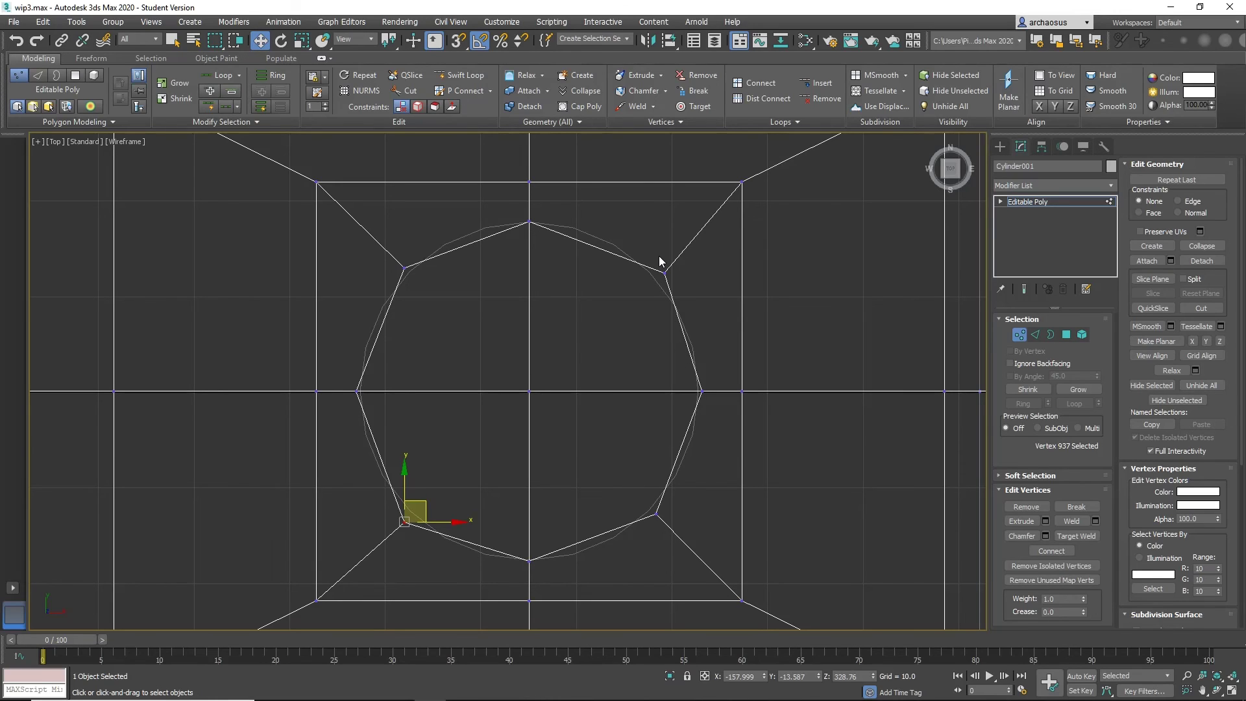
# Move the octagon's +X, +Y corner vertex to about X -131.3, Y 13.3, and leave vertex editing.
pyautogui.moveTo(657, 255); pyautogui.dragTo(673, 281)
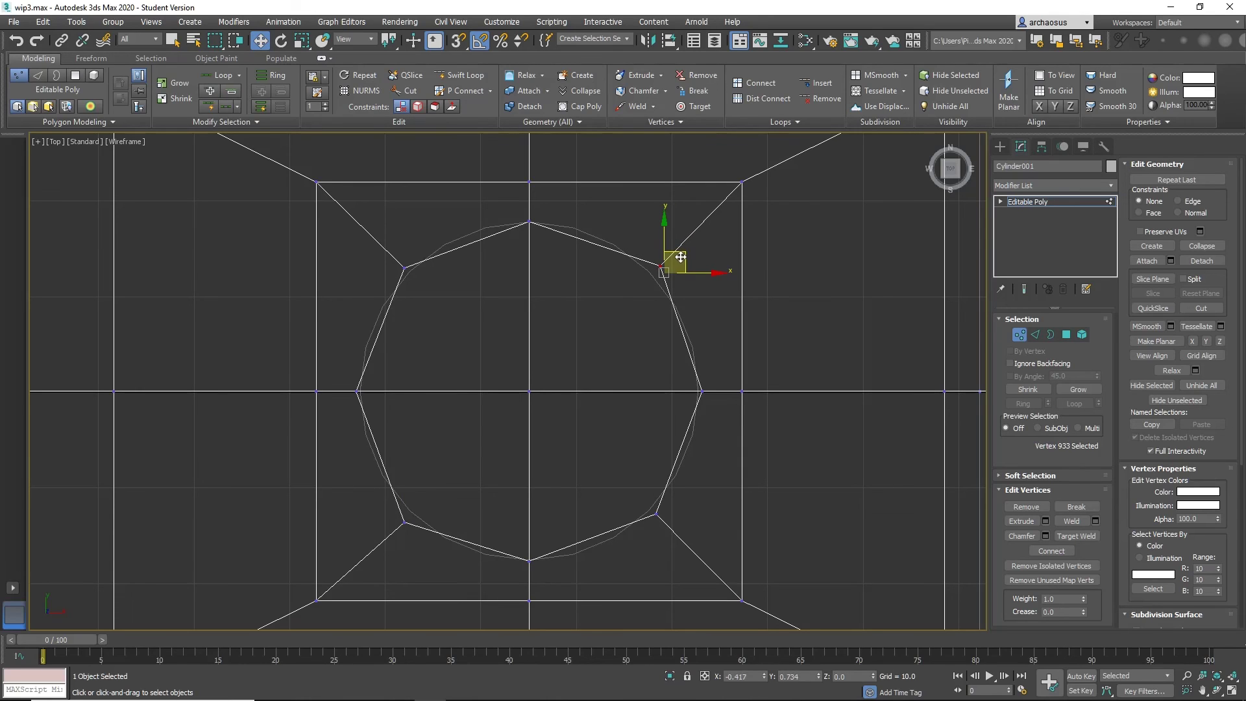
pyautogui.moveTo(680, 256); pyautogui.dragTo(680, 255)
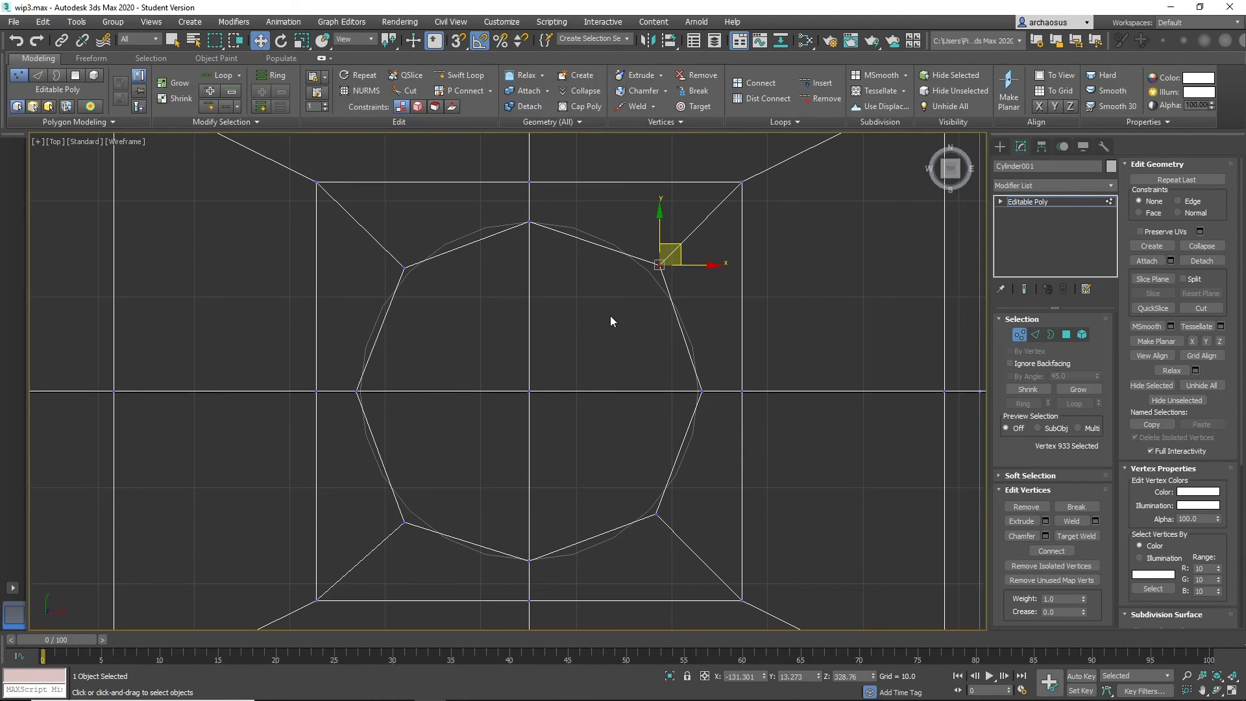
pyautogui.click(609, 321)
pyautogui.click(1019, 334)
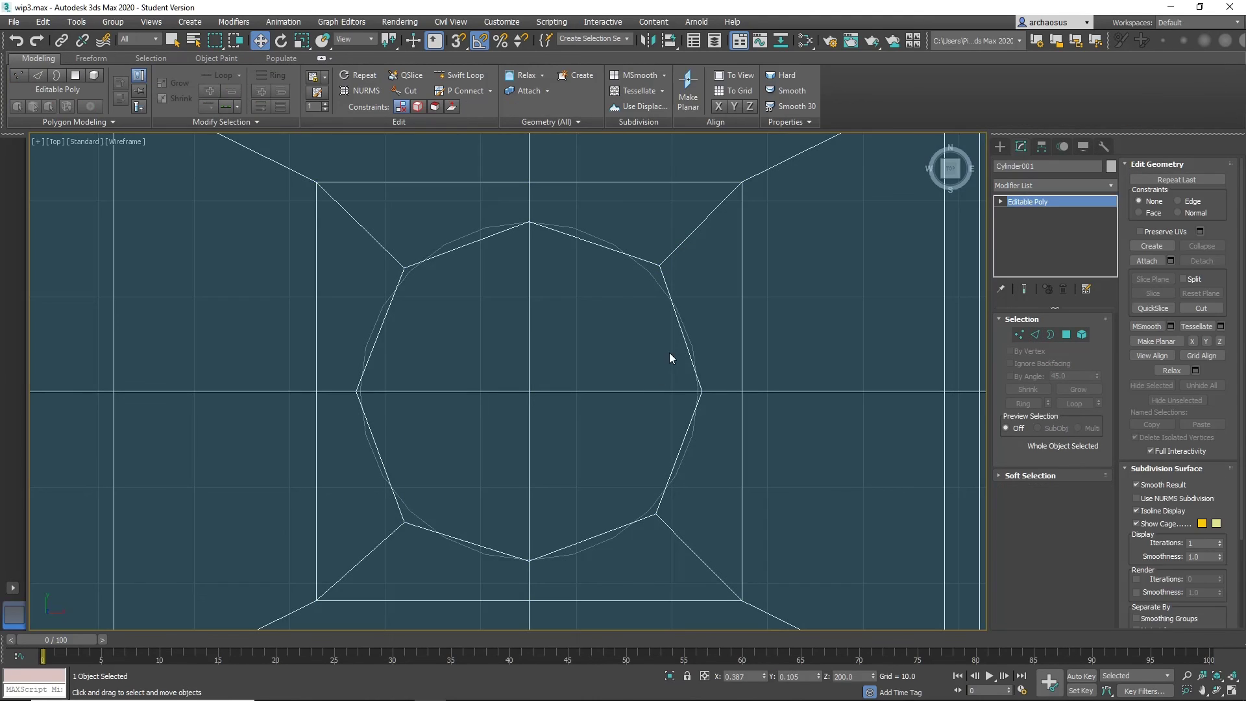
# Delete the guide cylinder and return to a Perspective view of the whole tank.
pyautogui.click(688, 343)
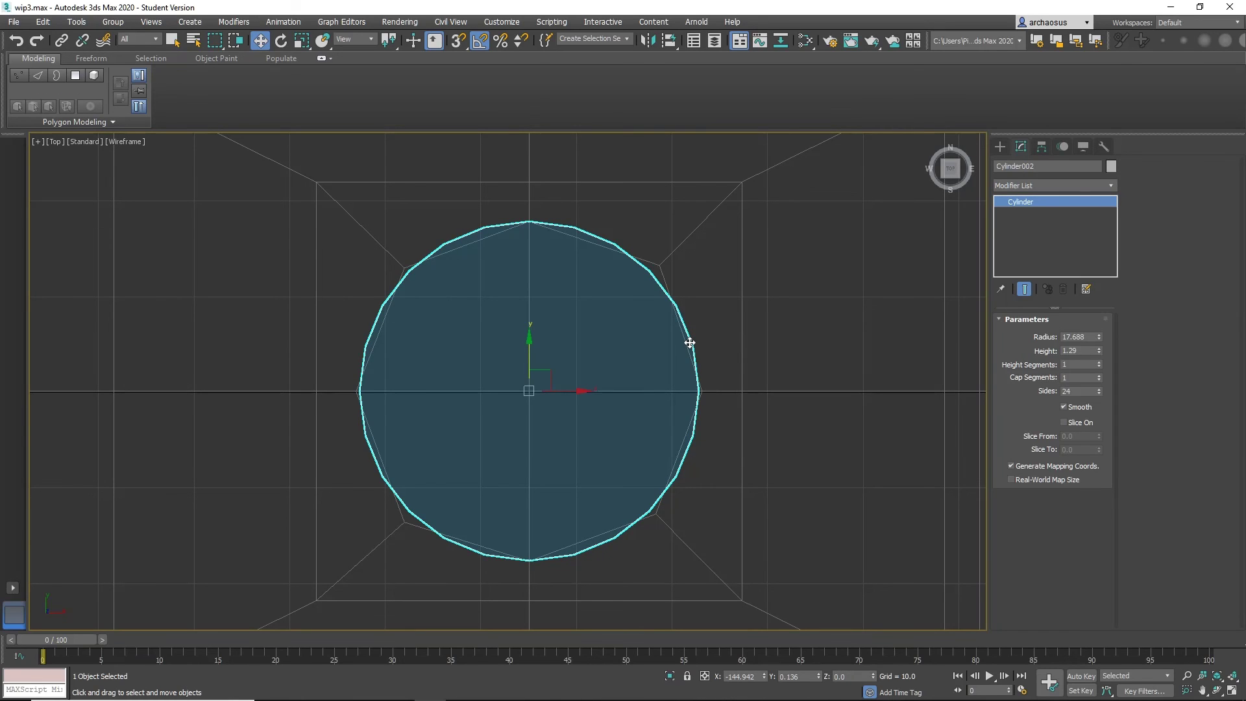
pyautogui.press('Delete')
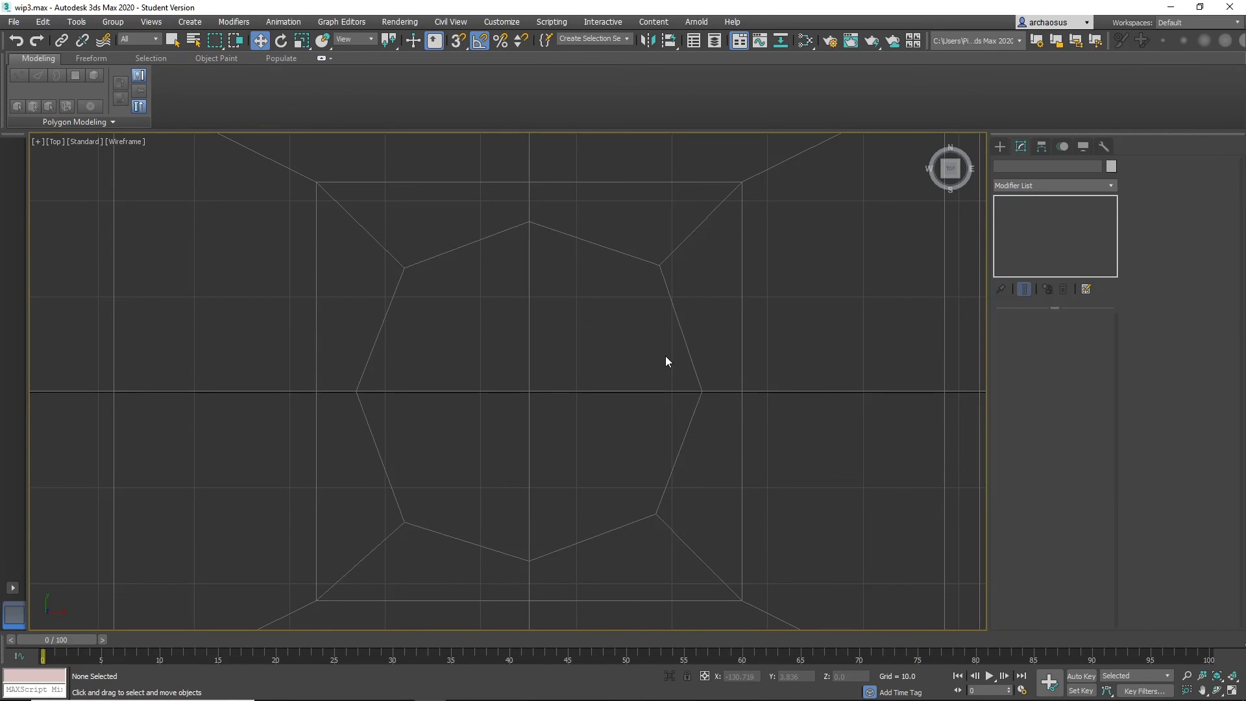
pyautogui.press('p')
pyautogui.press('z')
pyautogui.moveTo(664, 411)
pyautogui.keyDown('alt'); pyautogui.mouseDown(button='middle')
pyautogui.moveTo(664, 364)
pyautogui.moveTo(490, 330)
pyautogui.mouseUp(button='middle'); pyautogui.keyUp('alt')
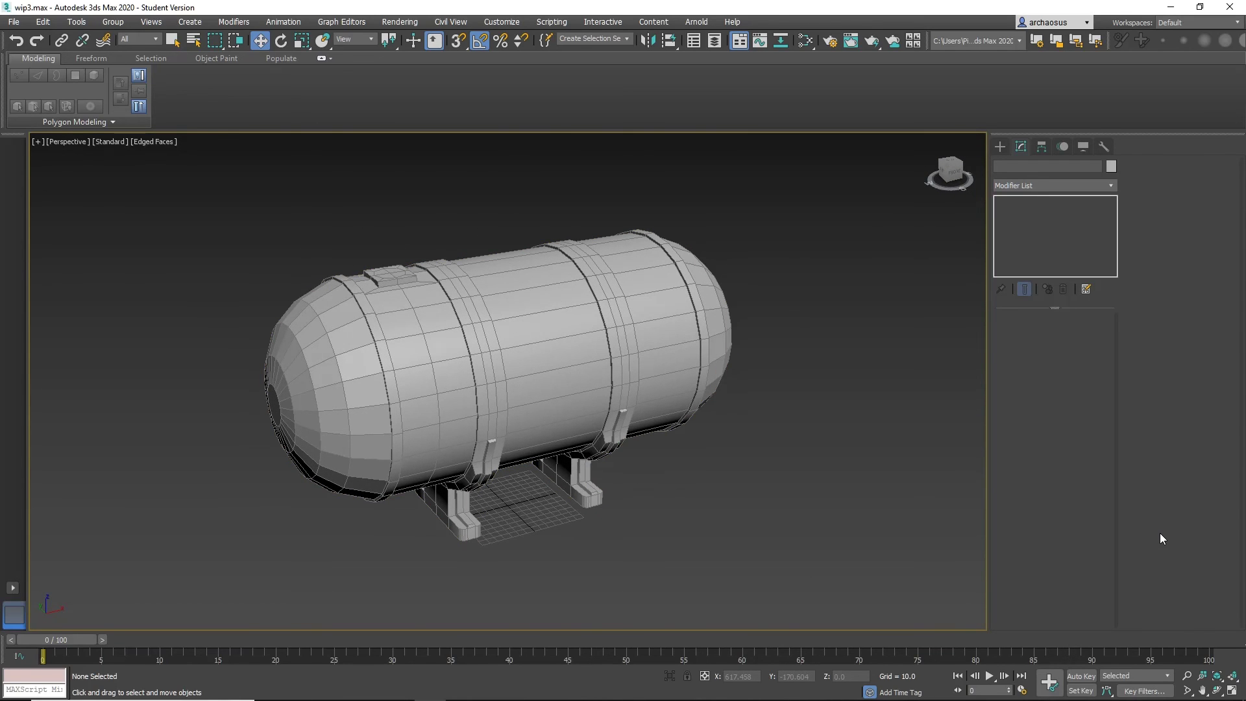